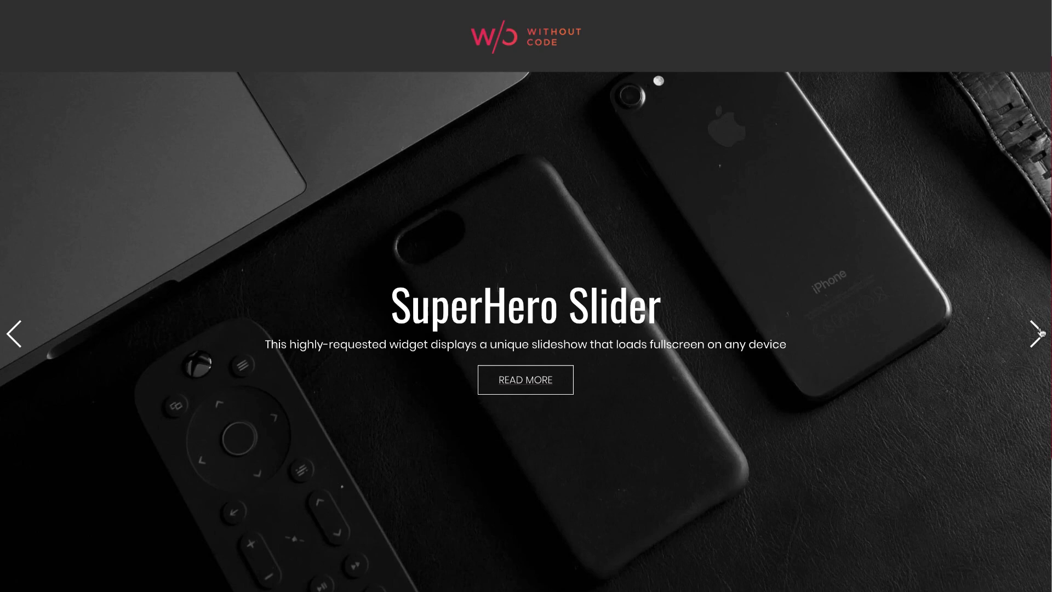
- Move the SuperHero Slider demo forward to the gramophone slide
left_click(1038, 335)
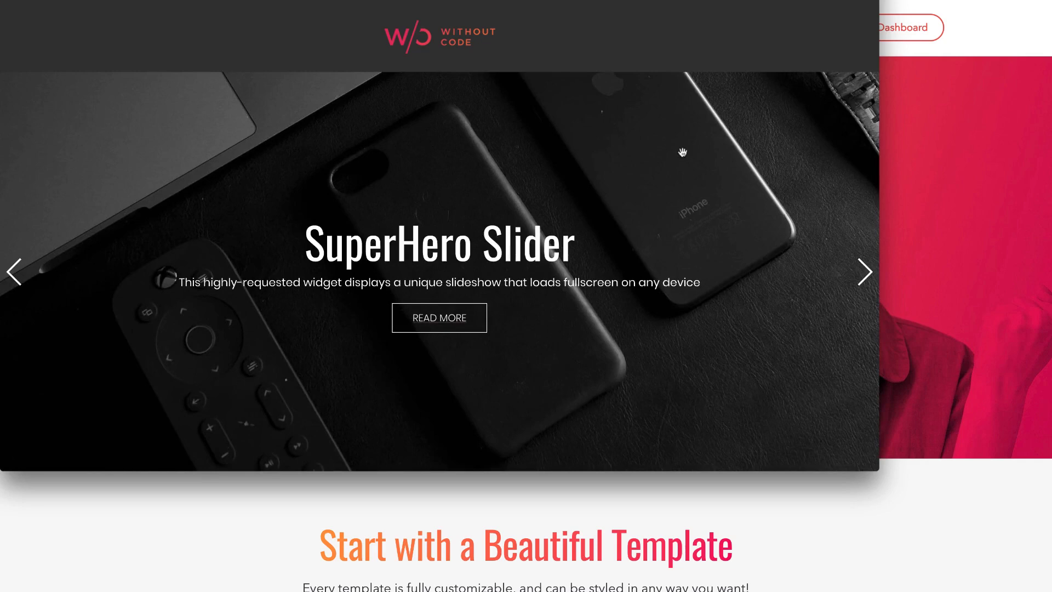
- Expand the SuperHero Slider demo to full screen by dragging its corner
scroll(682, 152, "down", 4)
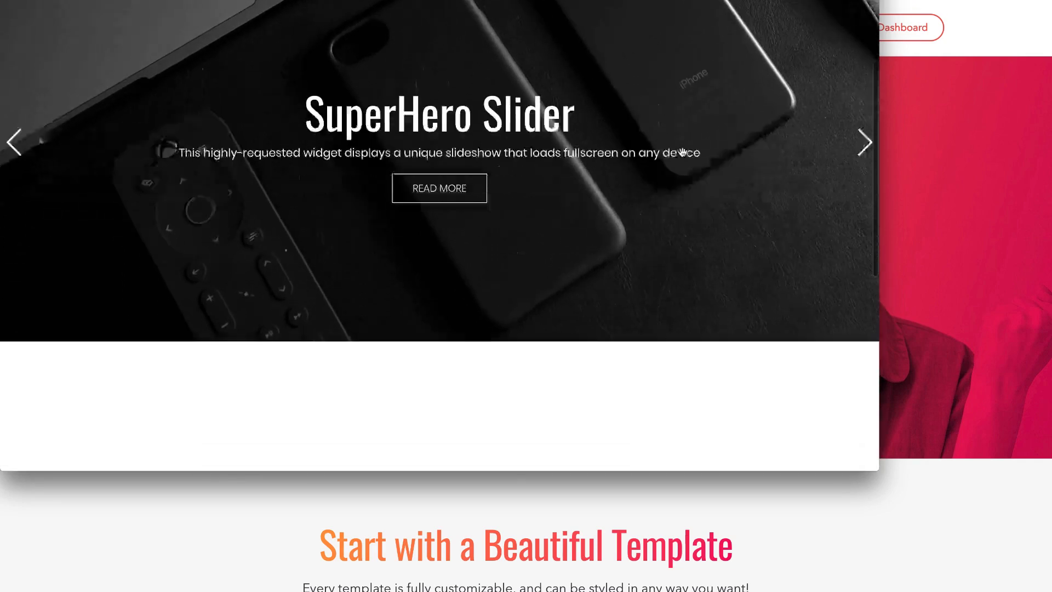
scroll(682, 152, "up", 4)
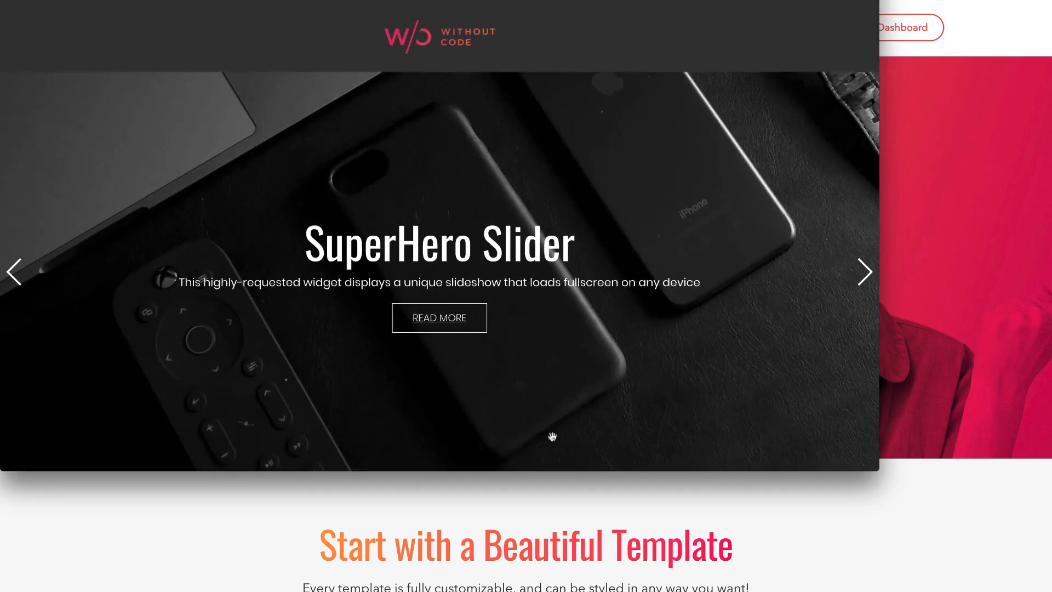
left_click_drag(874, 466, 1022, 572)
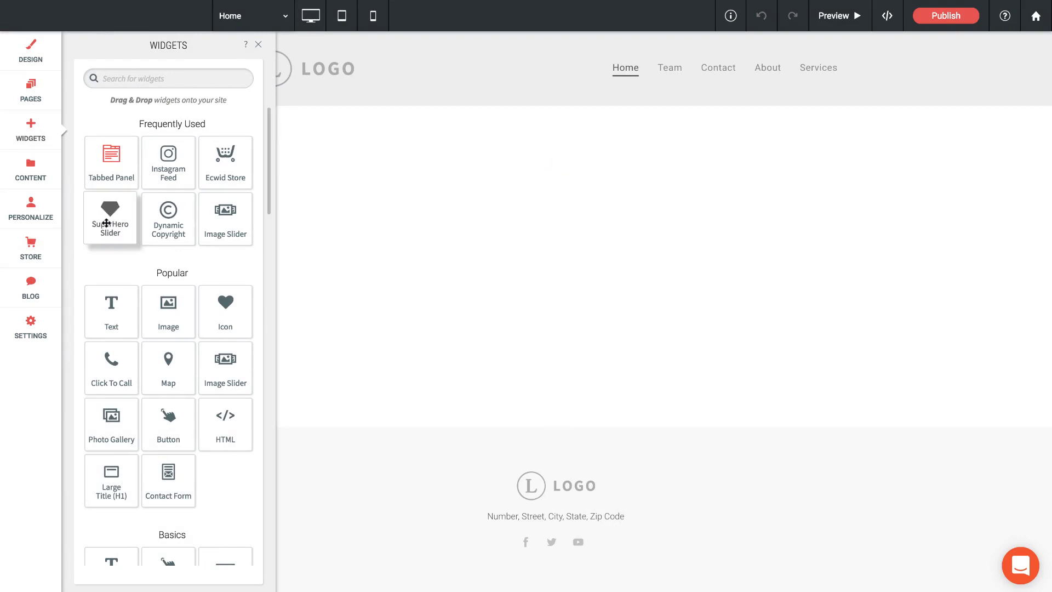
- Place a SuperHero Slider on the blank Home page and select it to show its settings
left_click_drag(106, 223, 529, 144)
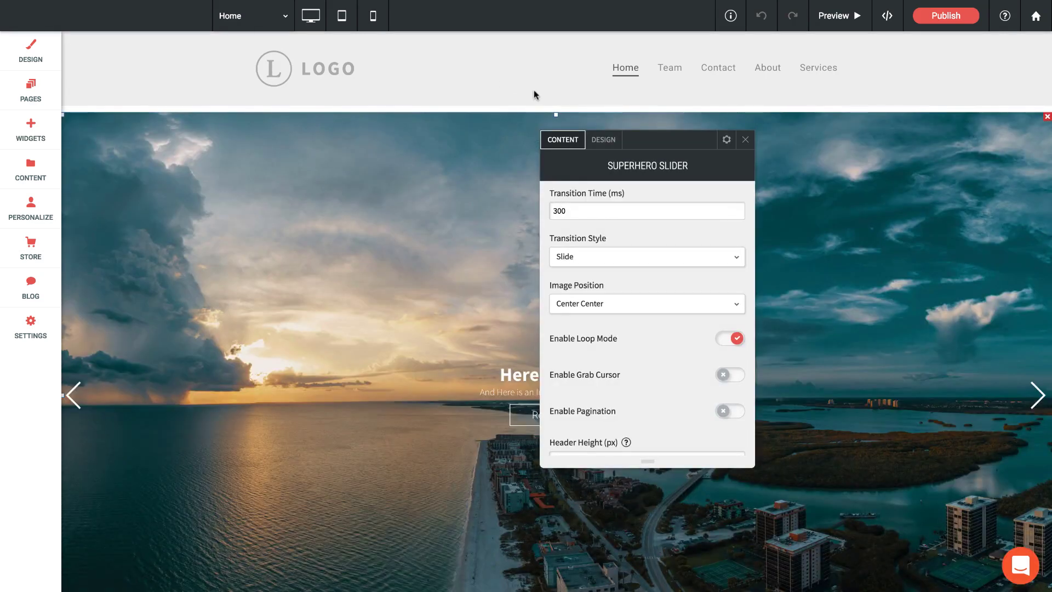
left_click(534, 90)
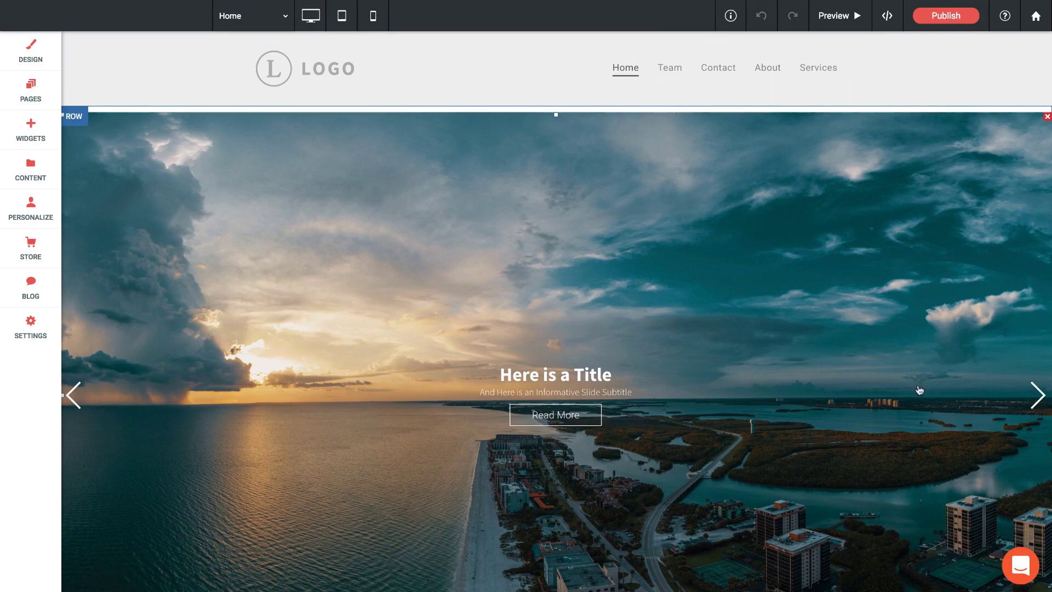
left_click(1039, 396)
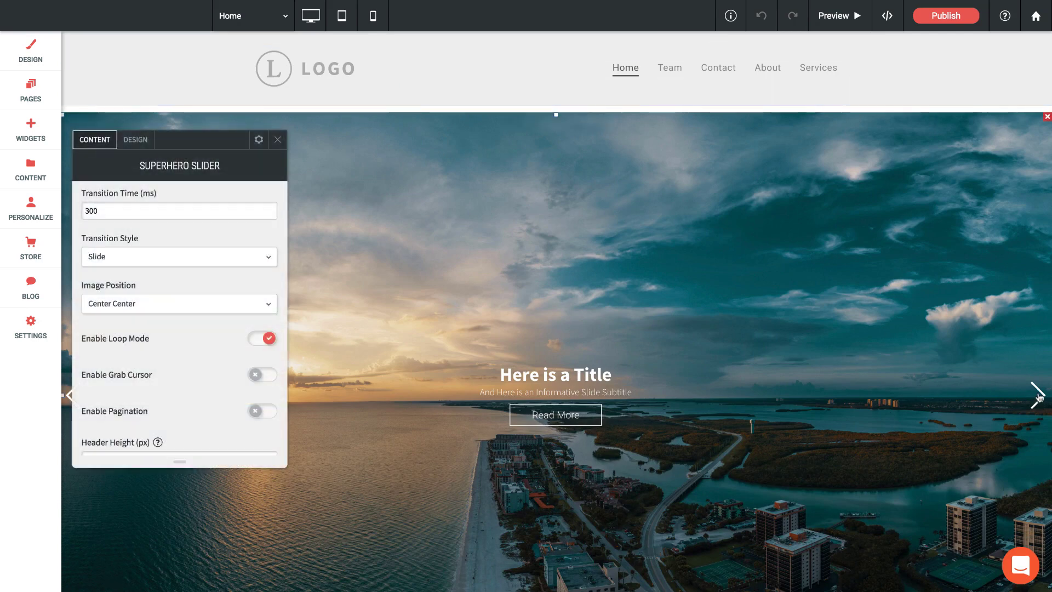
key("Escape")
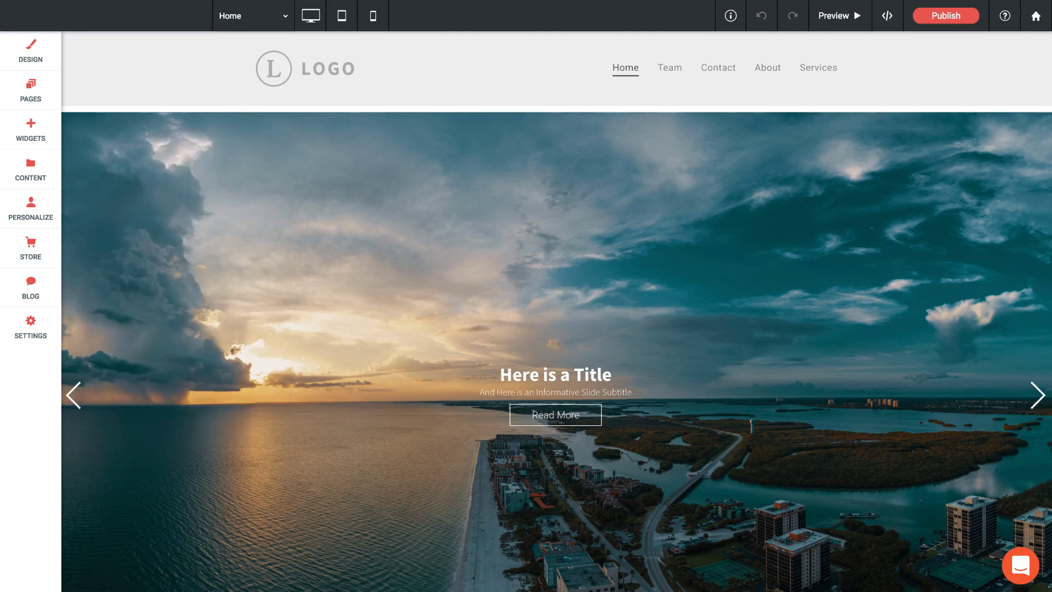
left_click(587, 233)
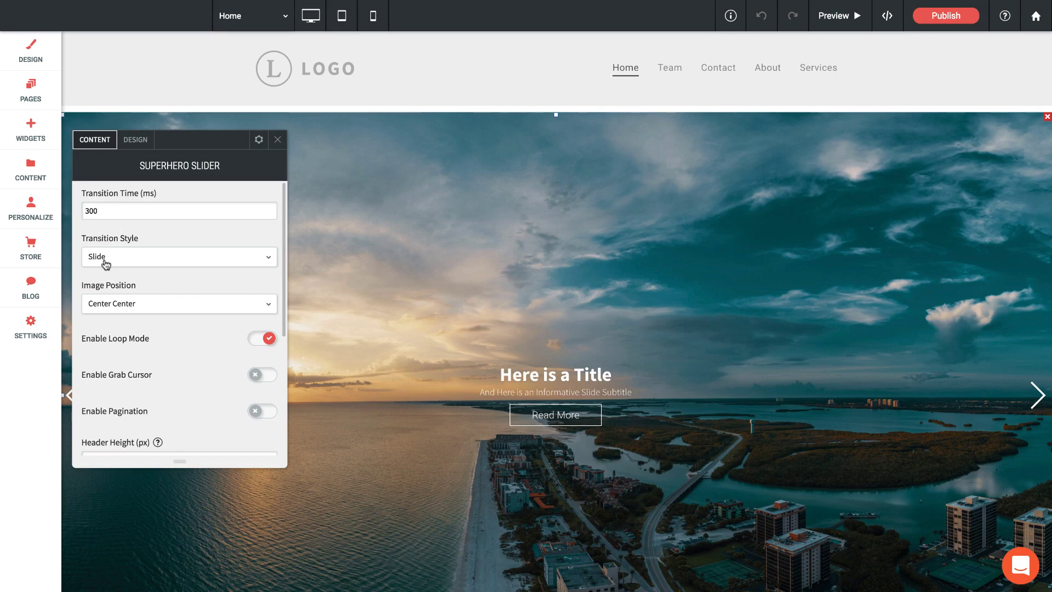
left_click(138, 256)
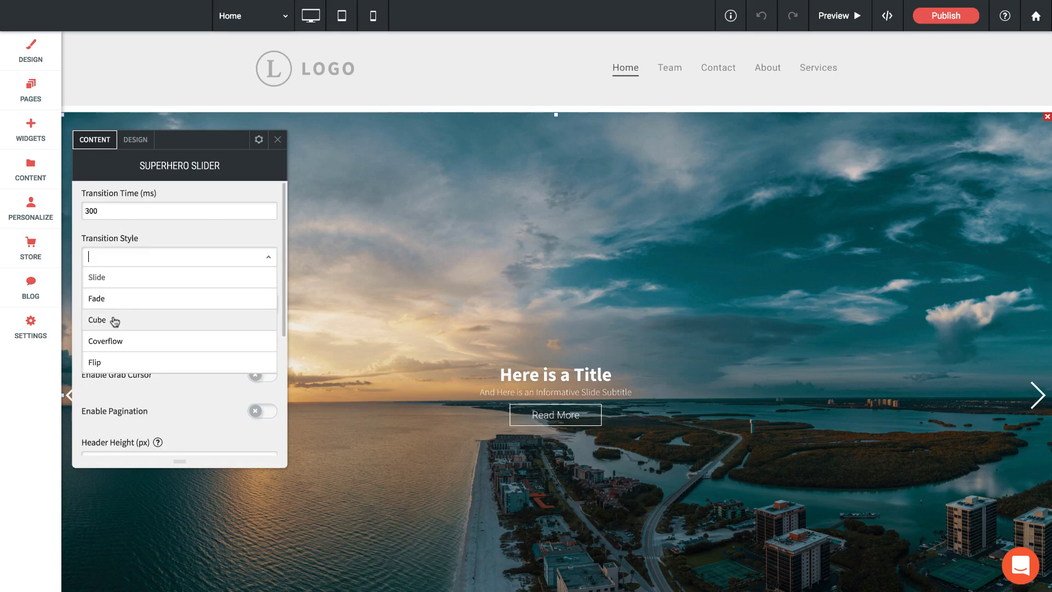
left_click(152, 237)
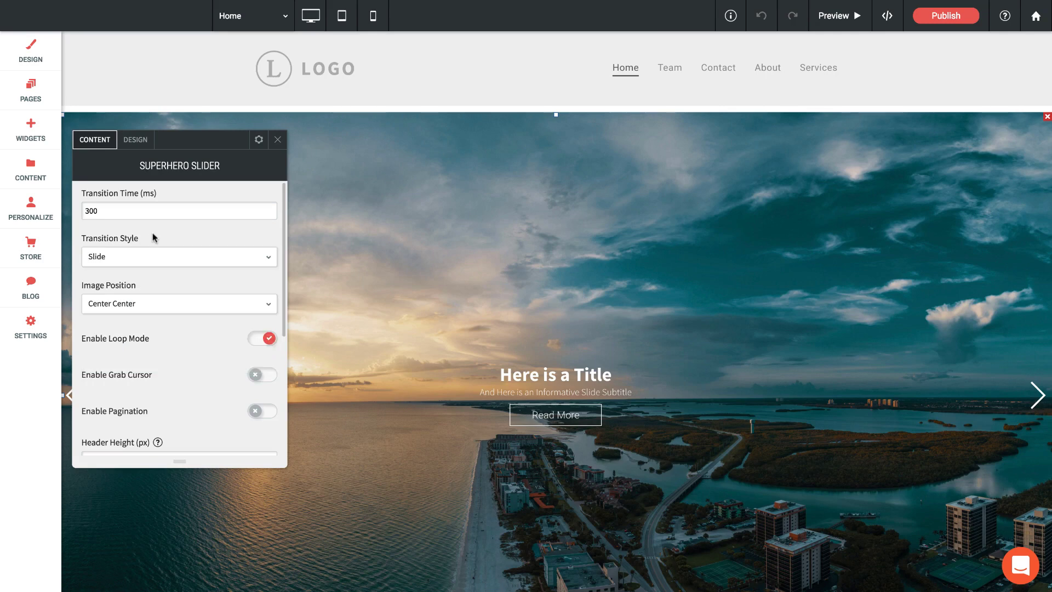
left_click(145, 308)
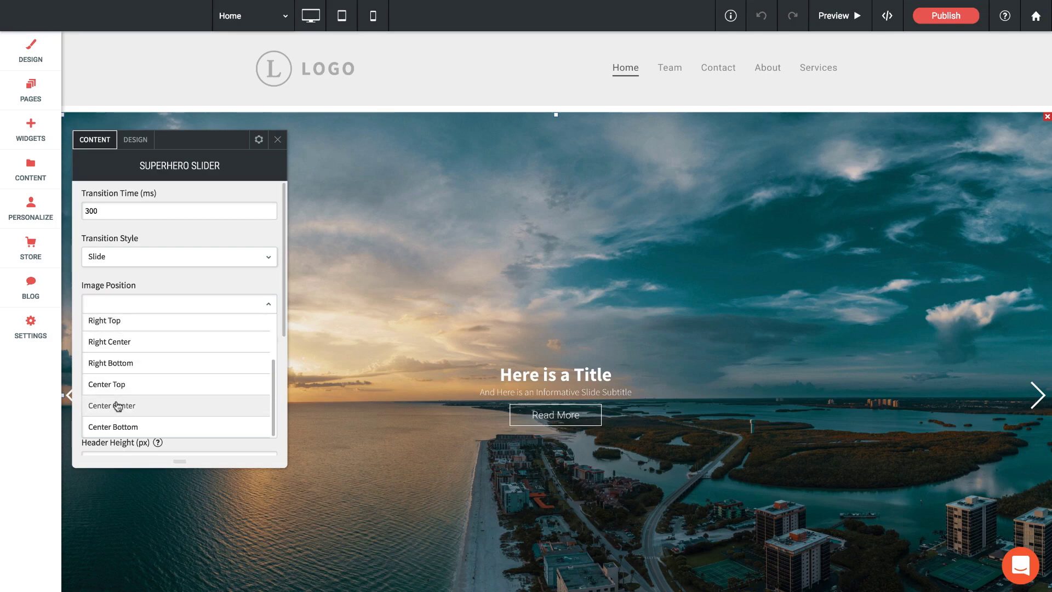
left_click(117, 407)
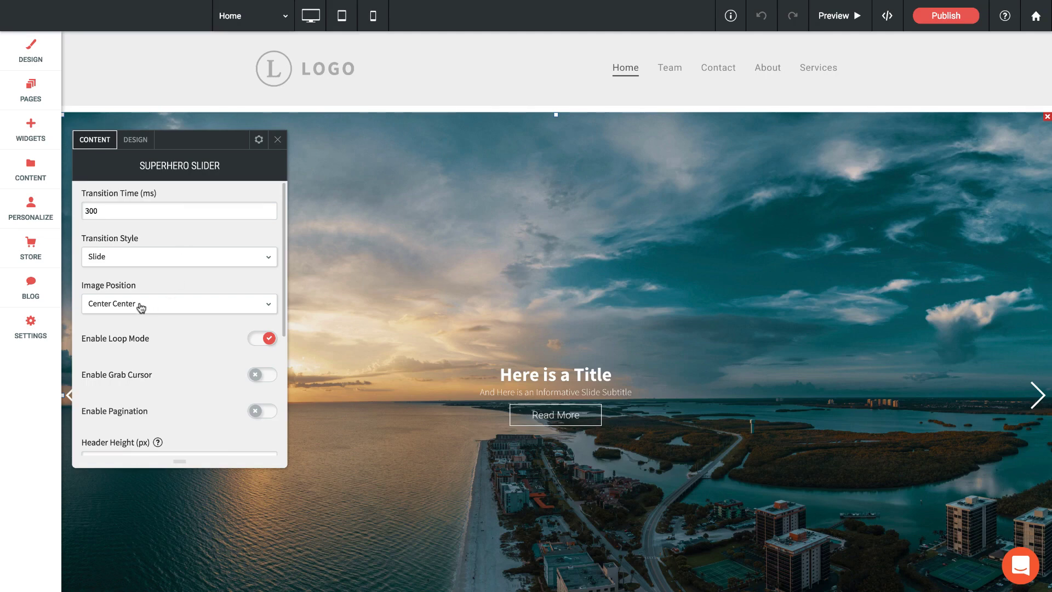
- Turn on Enable Grab Cursor, then preview the page and drag a slide to test swiping
scroll(141, 307, "down", 2)
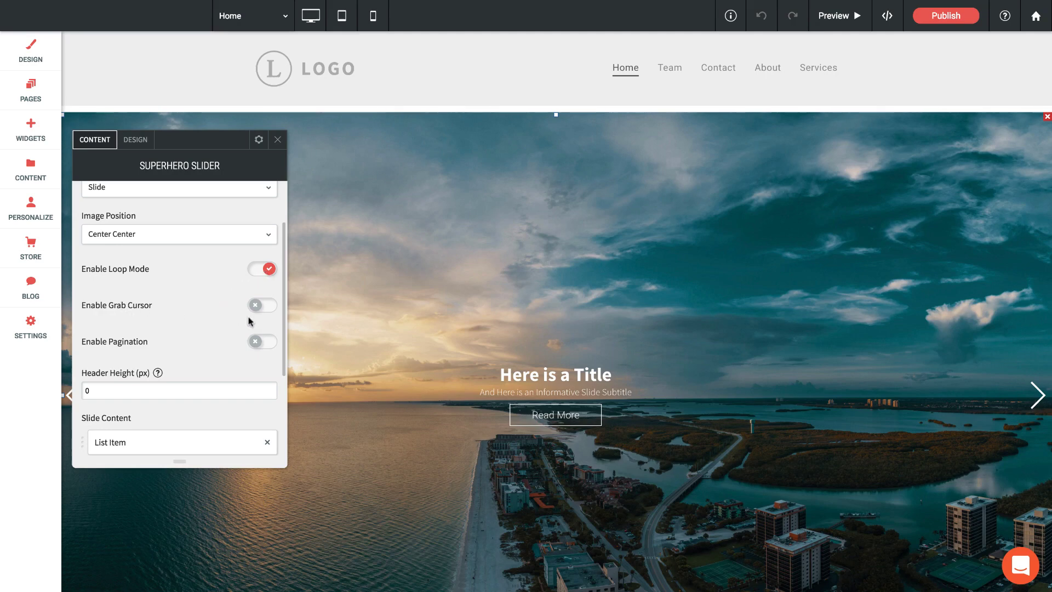
left_click(259, 309)
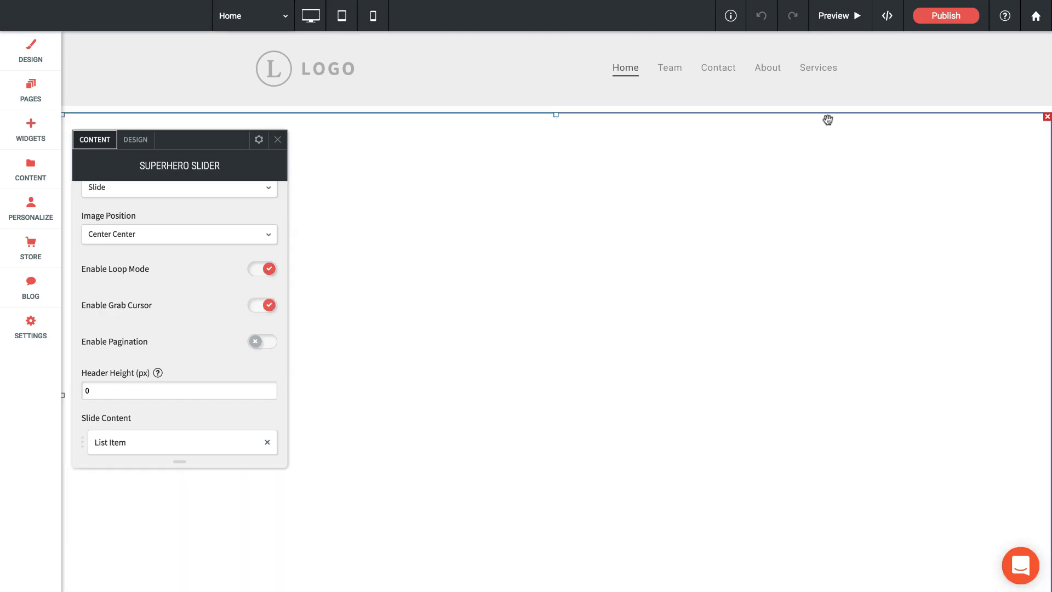
left_click(833, 13)
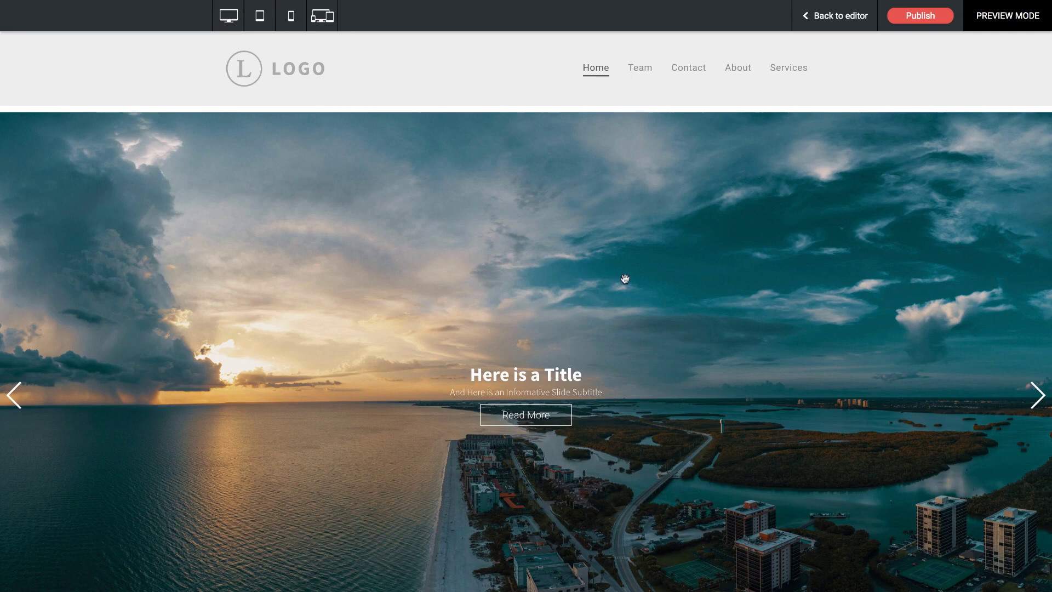
left_click_drag(624, 280, 164, 371)
- Back in the editor, try Enable Pagination, then leave it switched off
left_click(834, 17)
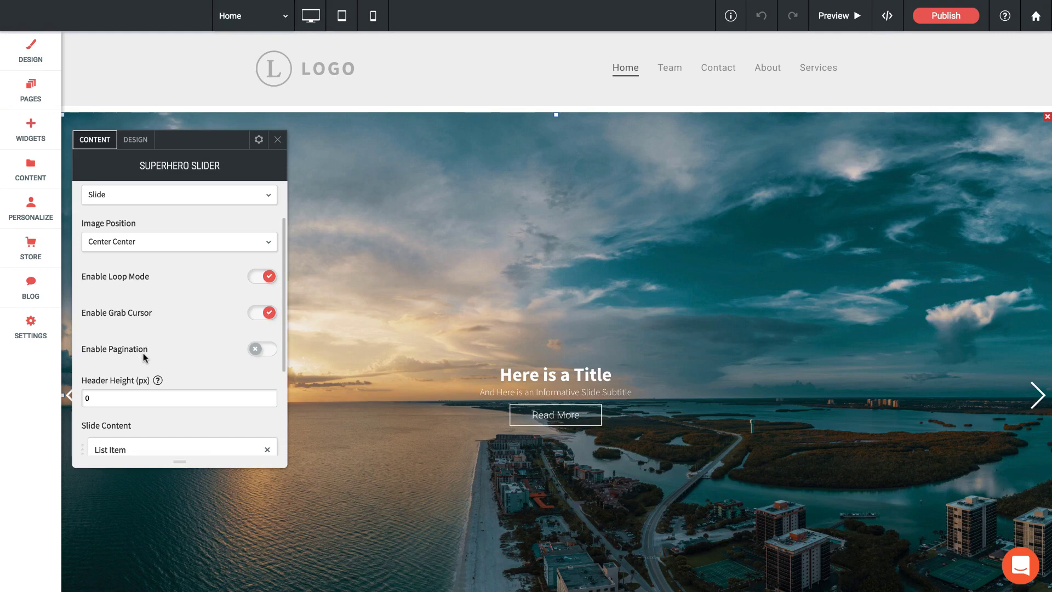
left_click(259, 351)
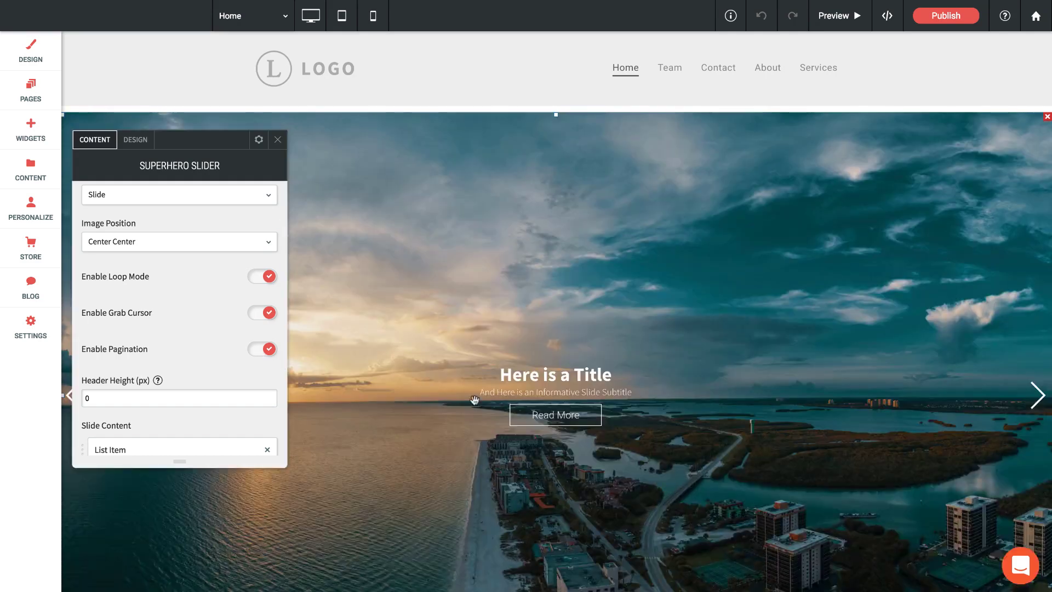
scroll(517, 413, "down", 2)
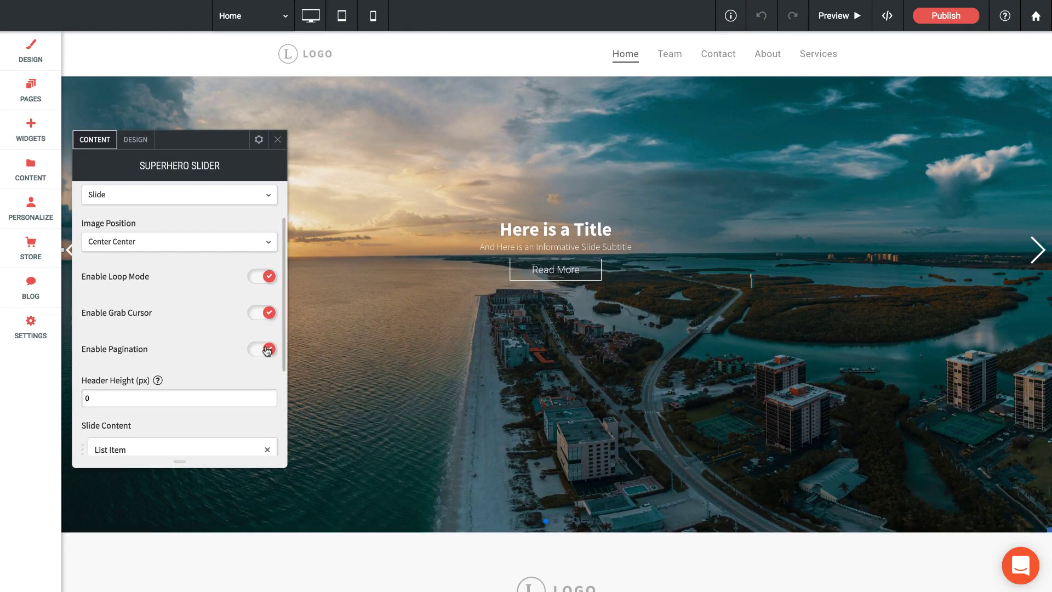
left_click(267, 350)
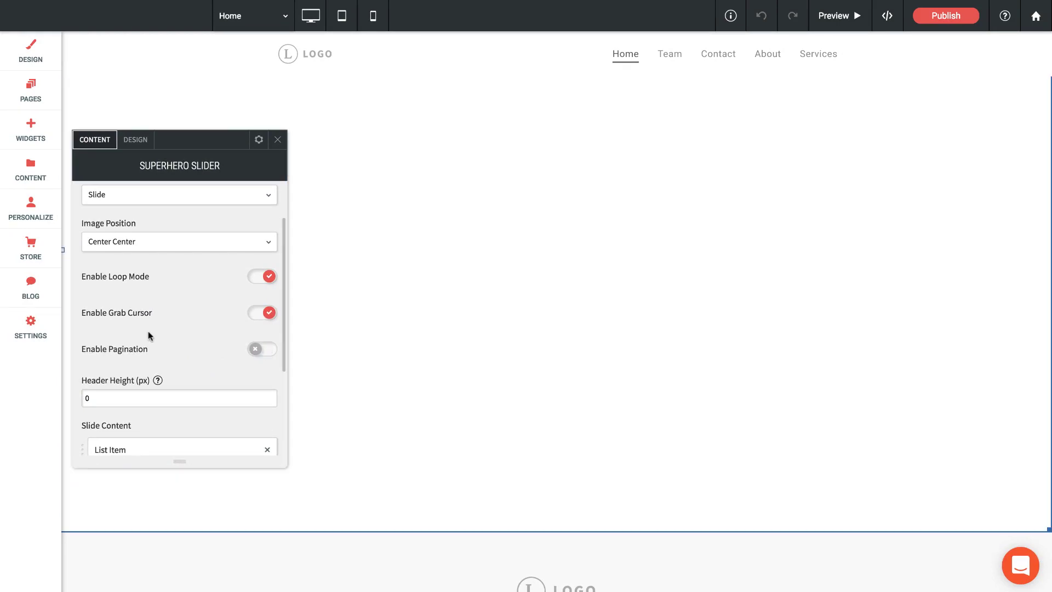
scroll(182, 327, "down", 3)
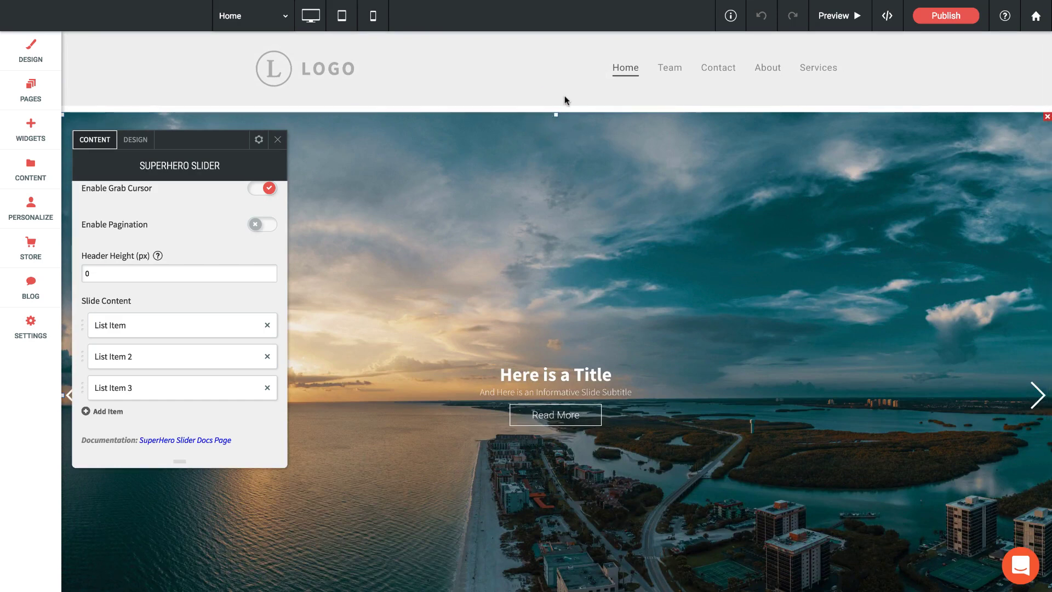
scroll(568, 144, "down", 2)
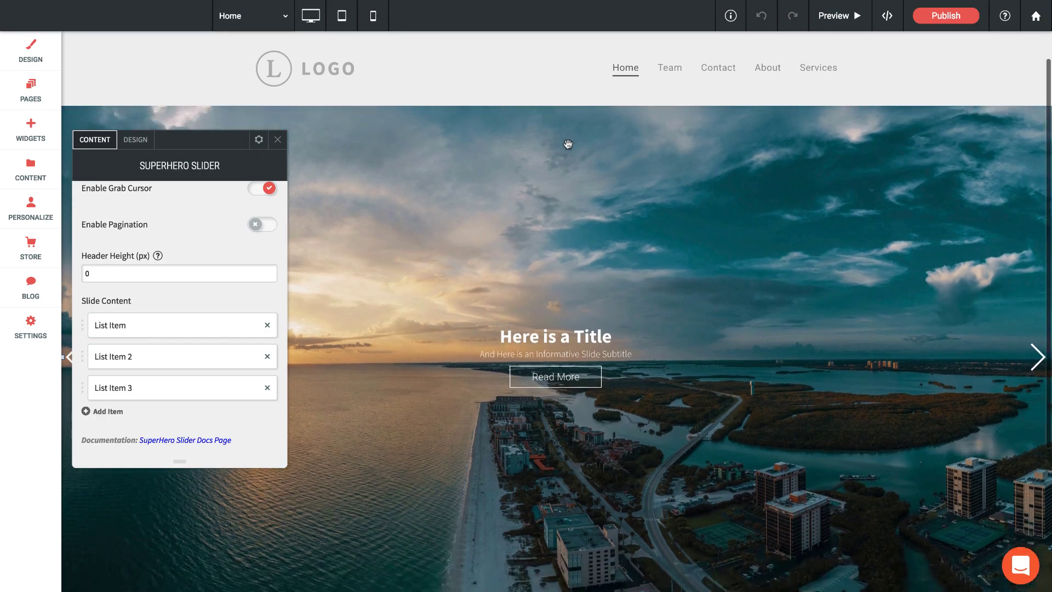
scroll(568, 144, "up", 2)
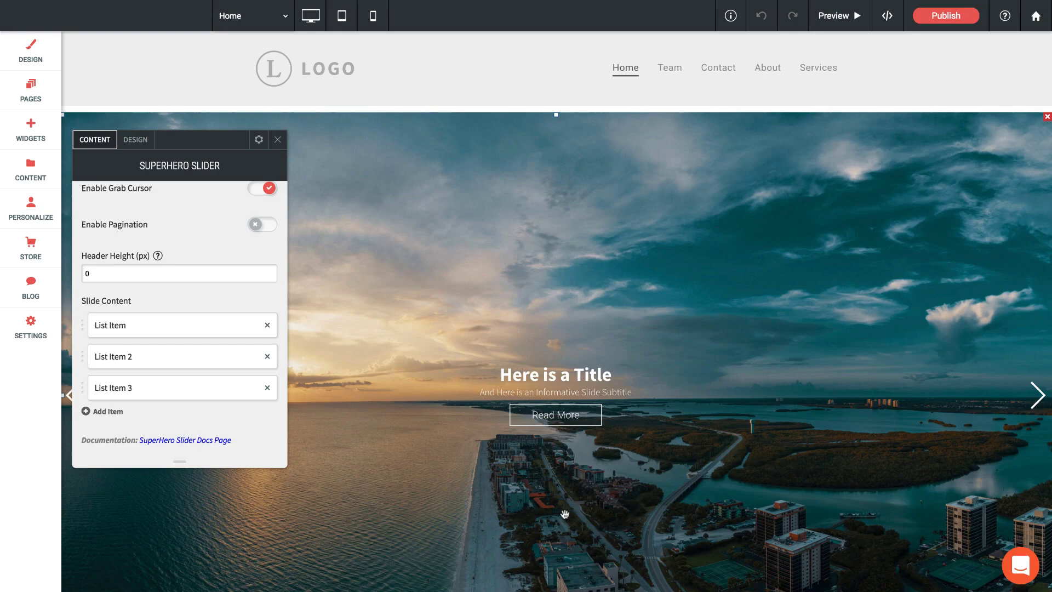
scroll(565, 513, "down", 2)
scroll(565, 513, "down", 3)
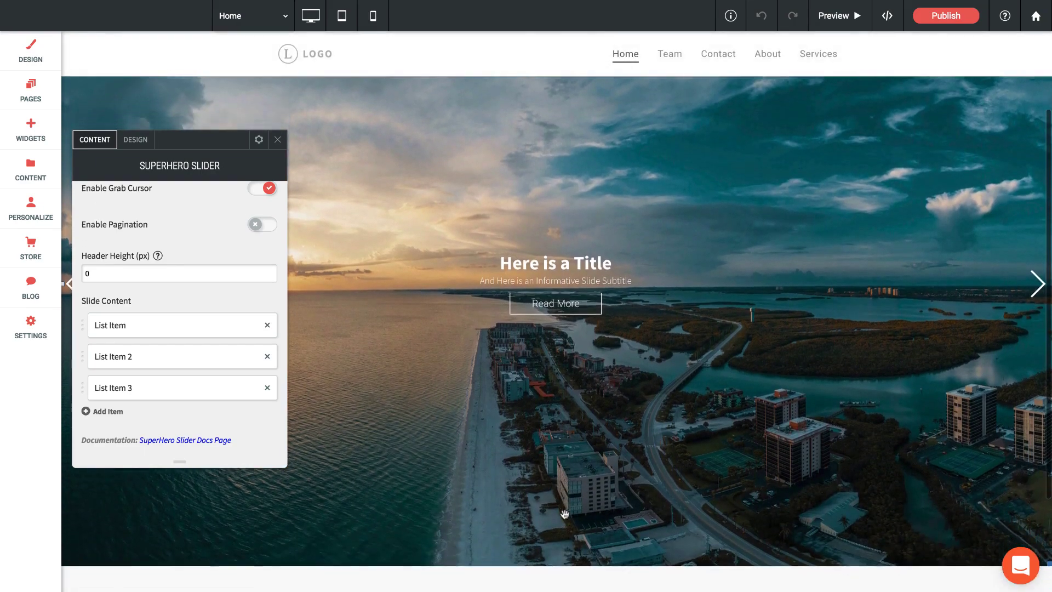
scroll(566, 517, "up", 3)
scroll(566, 516, "up", 1)
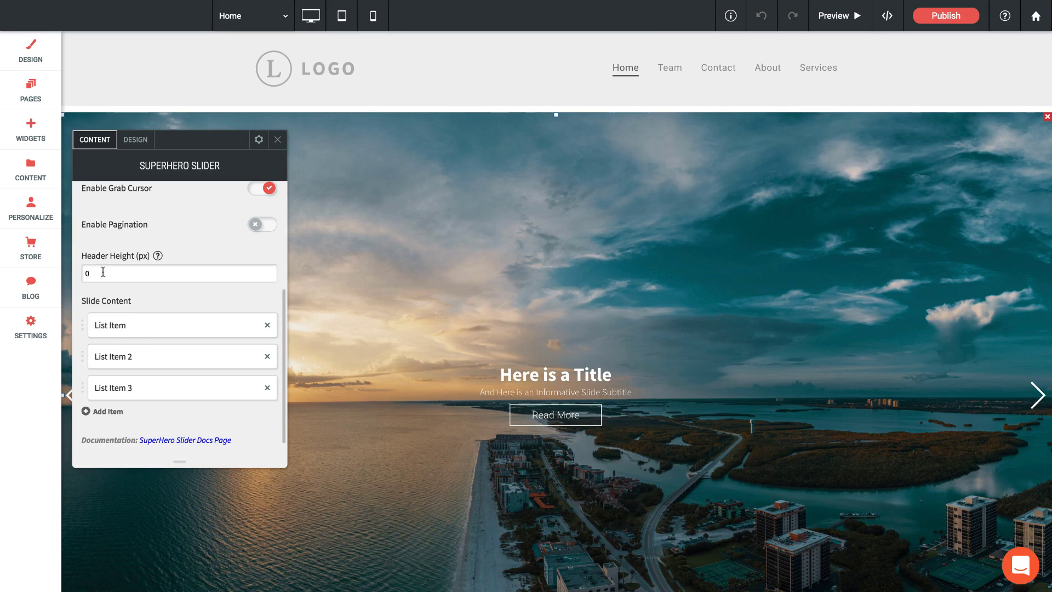
- Set the slider's Header Height (px) to 100 and close the Superhero Slider panel
left_click_drag(101, 272, 77, 275)
type("100")
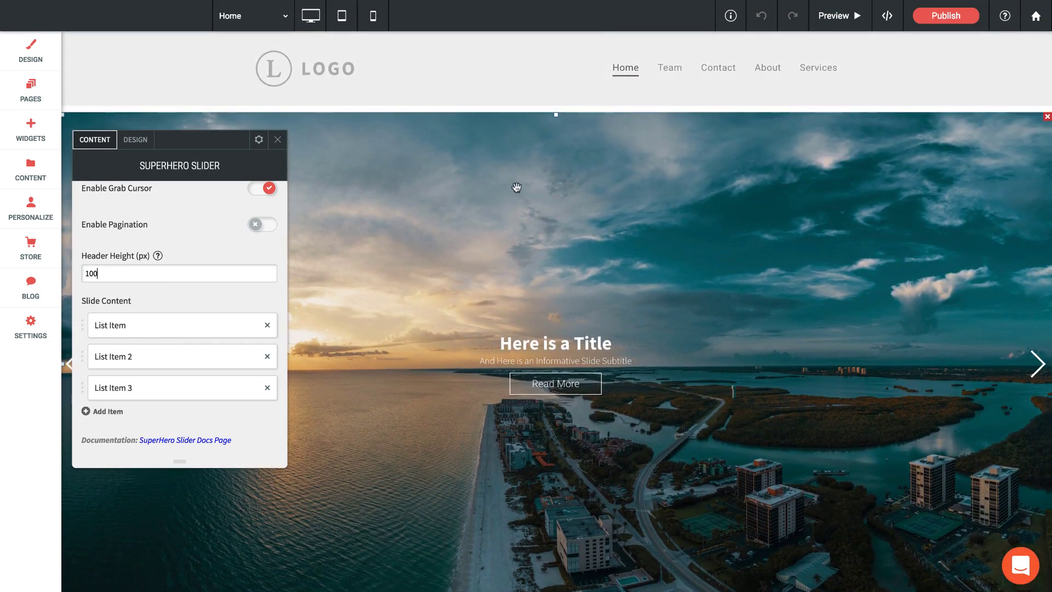
left_click(278, 145)
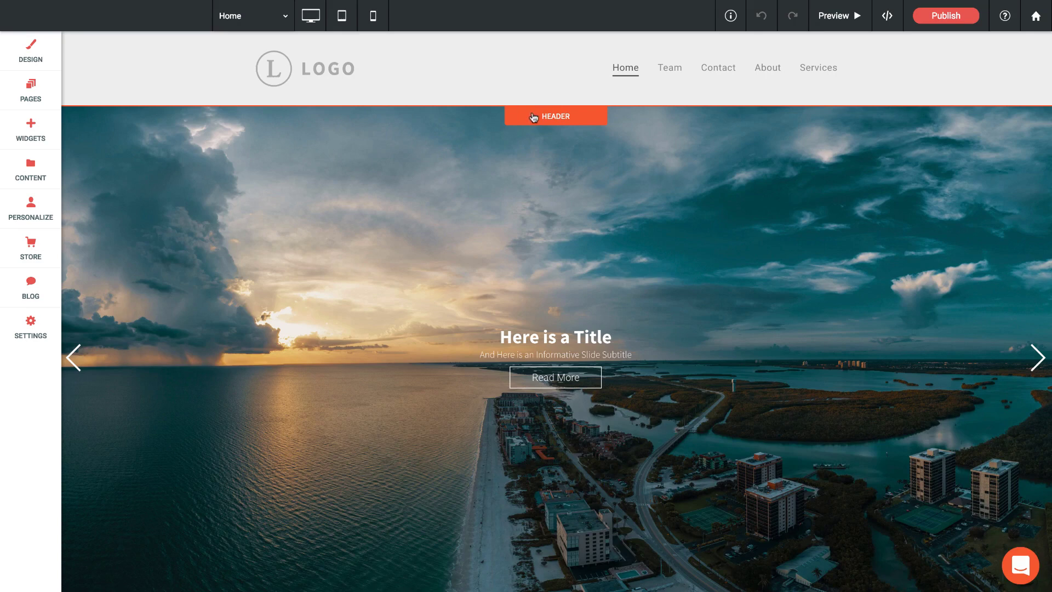
- Set the header's background colour to none in Header Design, then close the panel
left_click(543, 117)
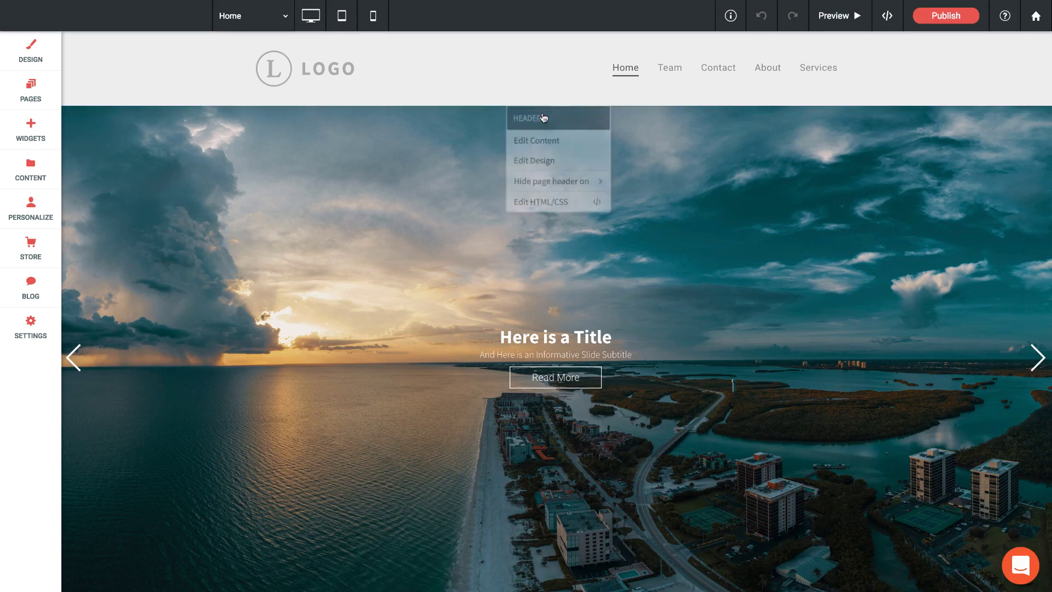
left_click(537, 161)
scroll(246, 263, "down", 2)
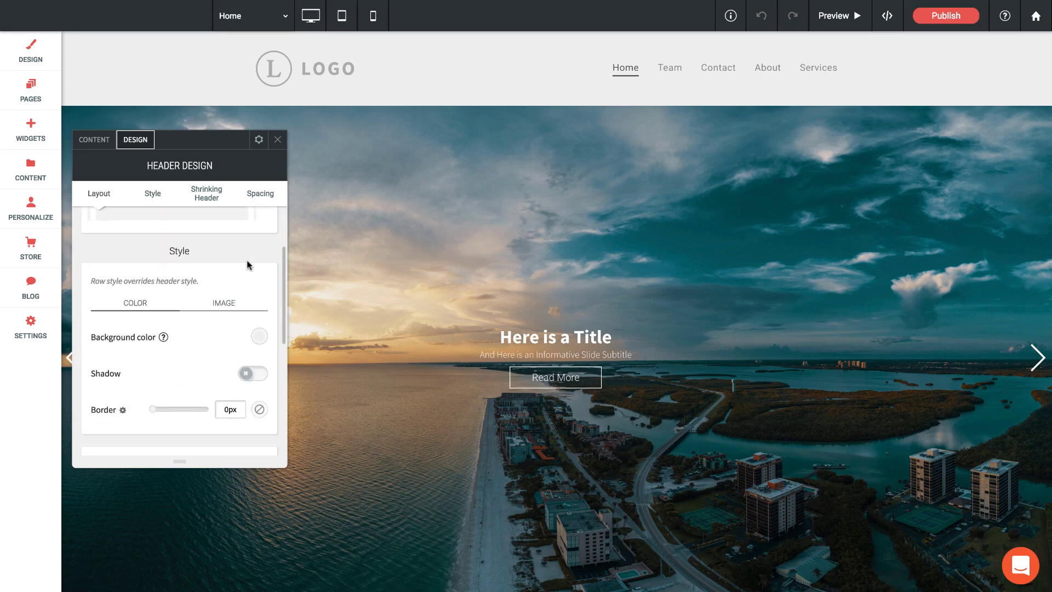
left_click(259, 338)
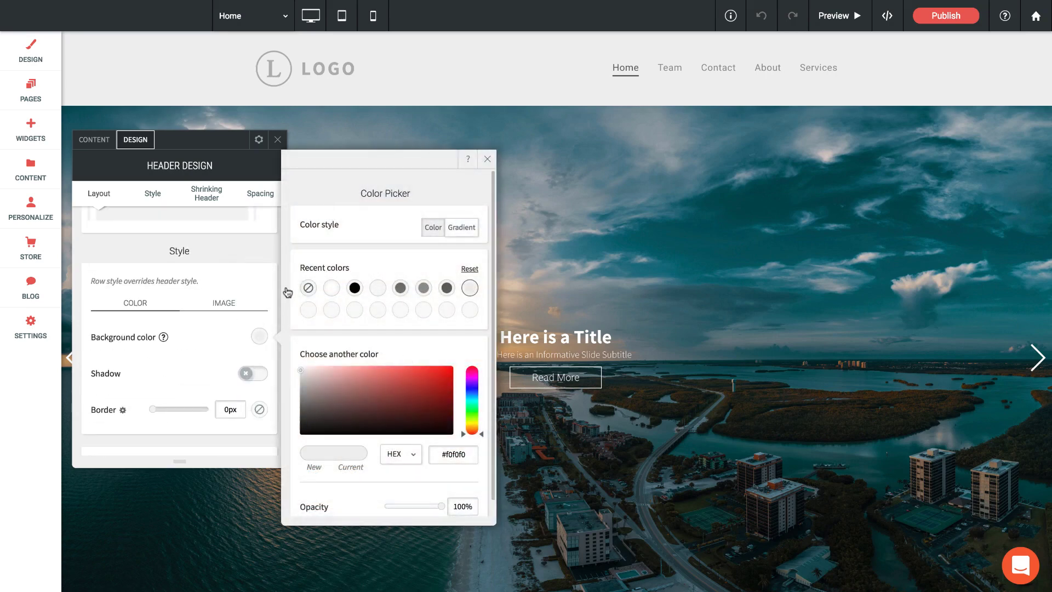
left_click(308, 288)
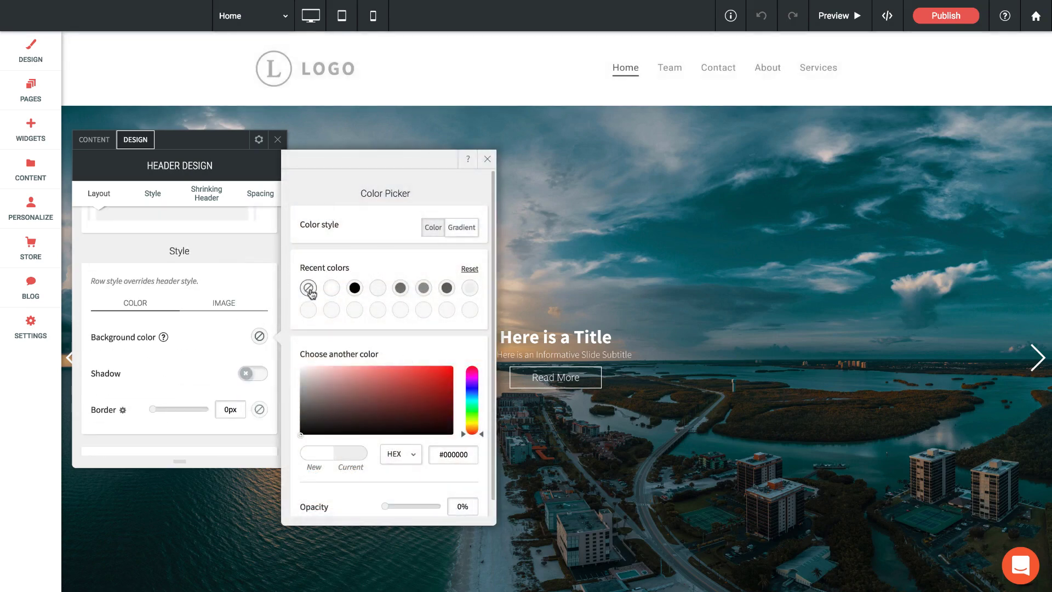
left_click(487, 159)
left_click(277, 141)
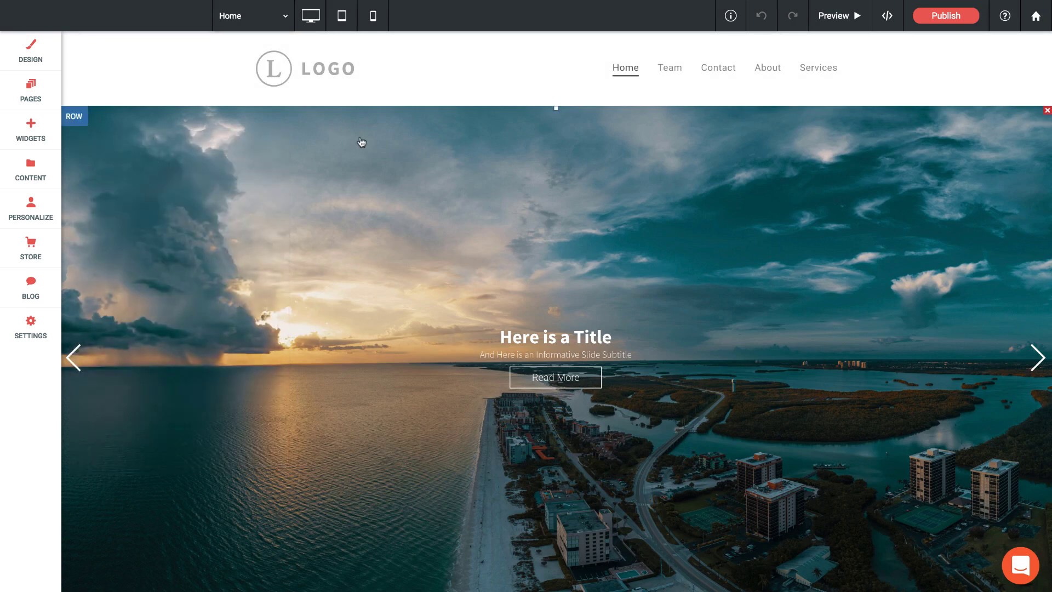
- In the slider's DESIGN > Spacing, set the top margin to -100 px
left_click(359, 136)
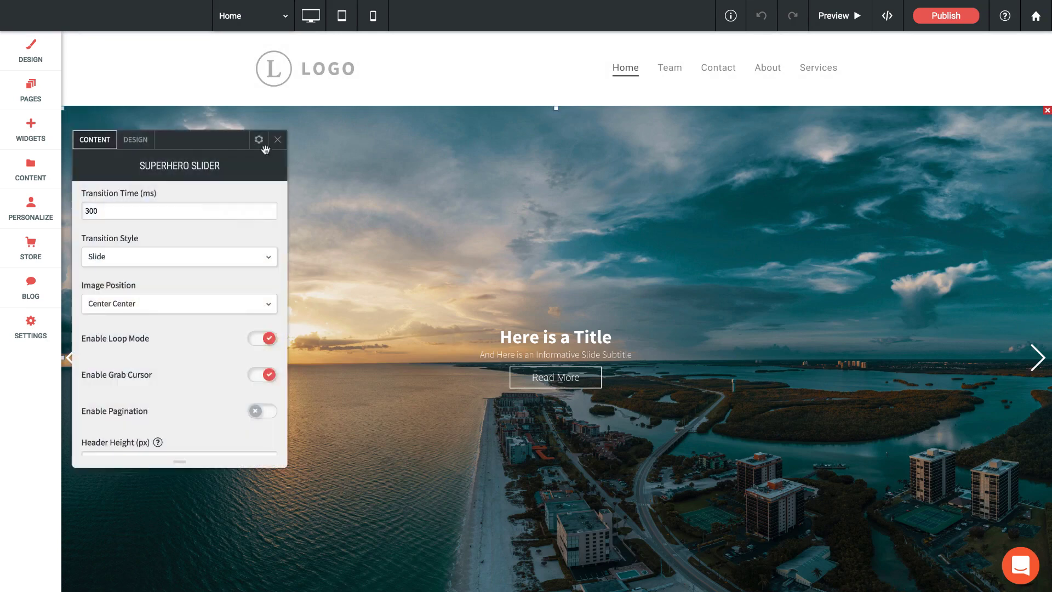
left_click(137, 144)
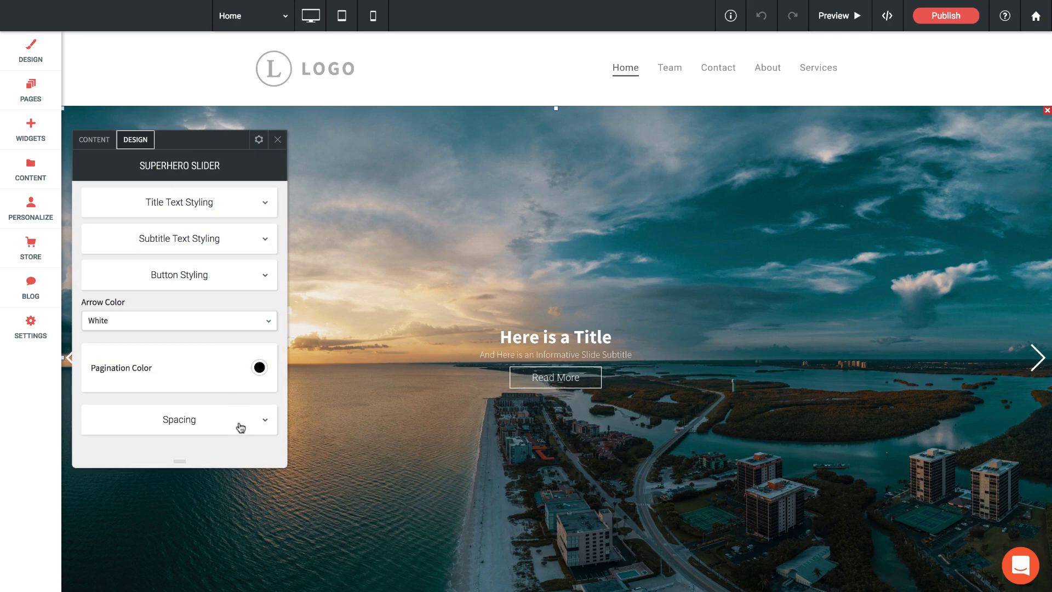
left_click(240, 427)
left_click(178, 289)
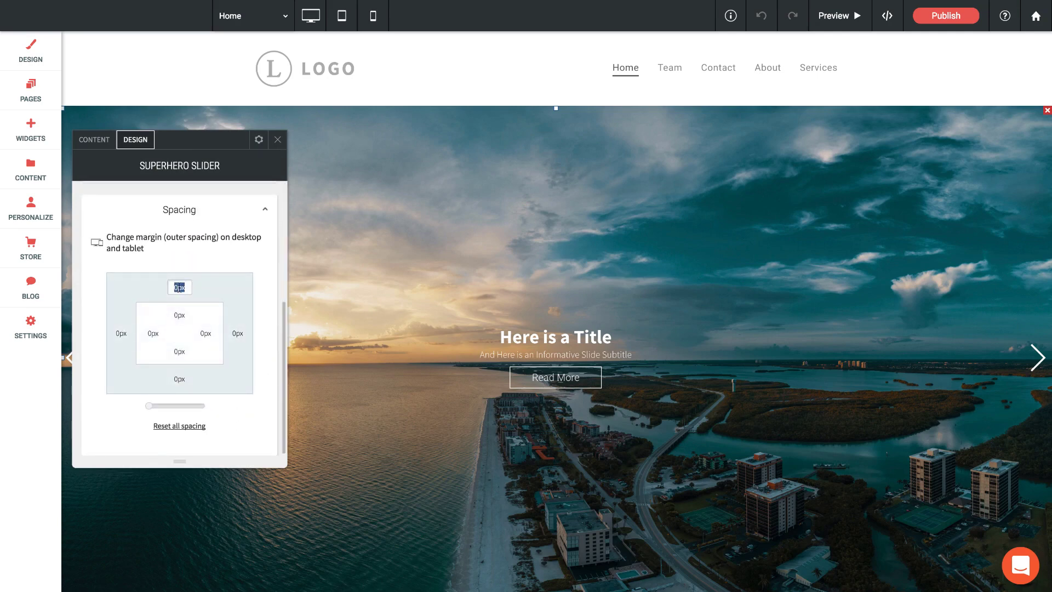
type("-100")
key("Return")
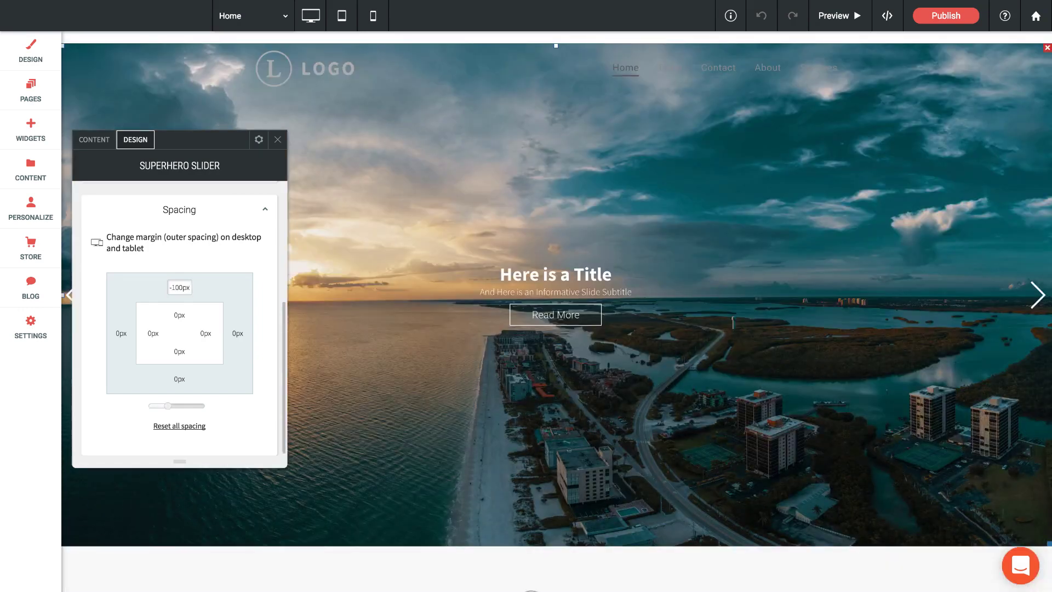
- Change the slider's top margin from -100 to -120 px
left_click(437, 190)
left_click(437, 197)
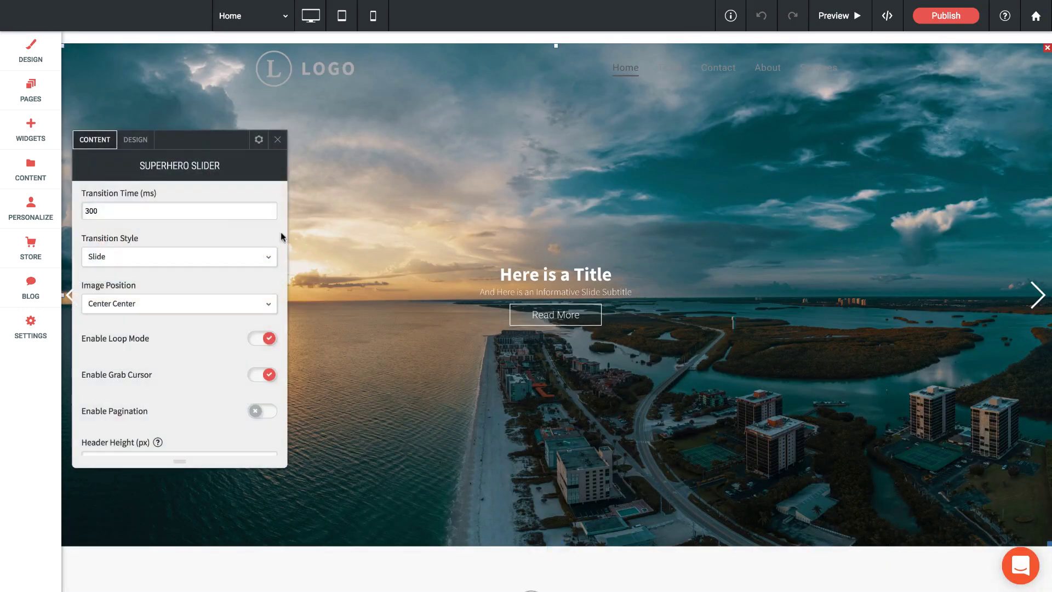
left_click(136, 141)
left_click(209, 427)
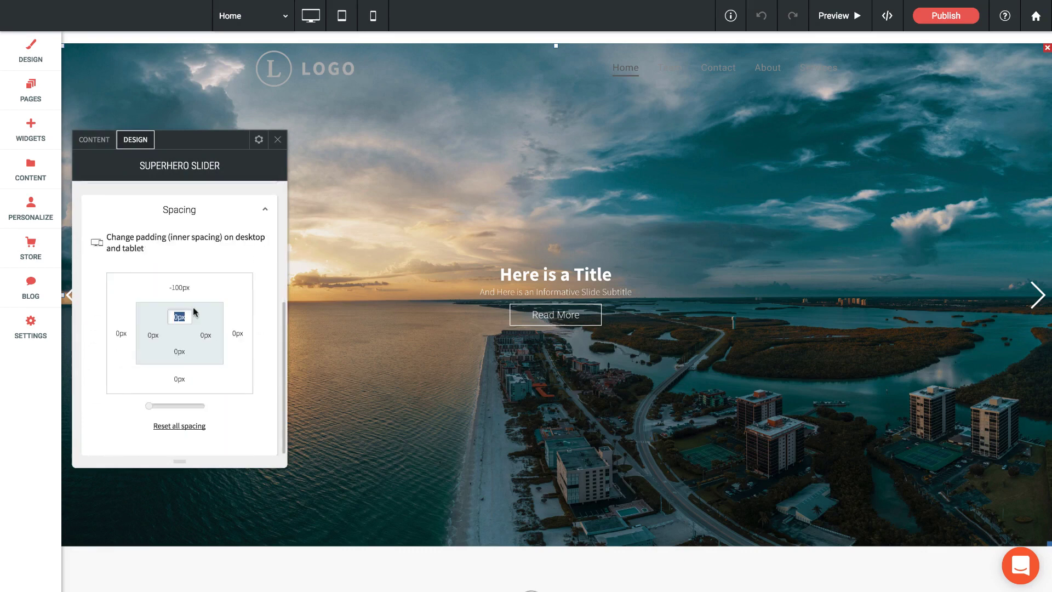
left_click(176, 286)
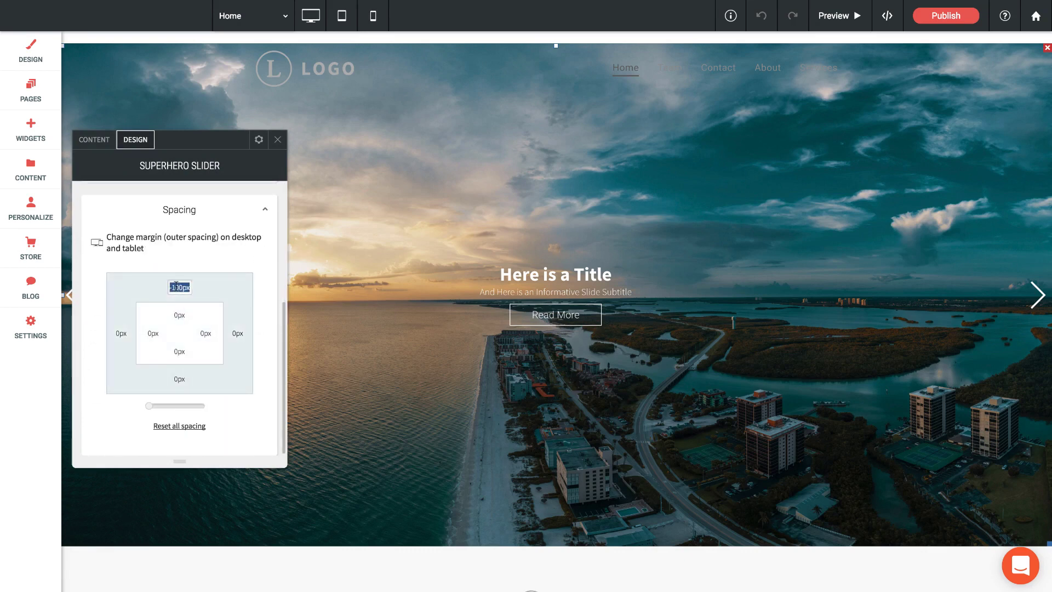
type("-")
key("Return")
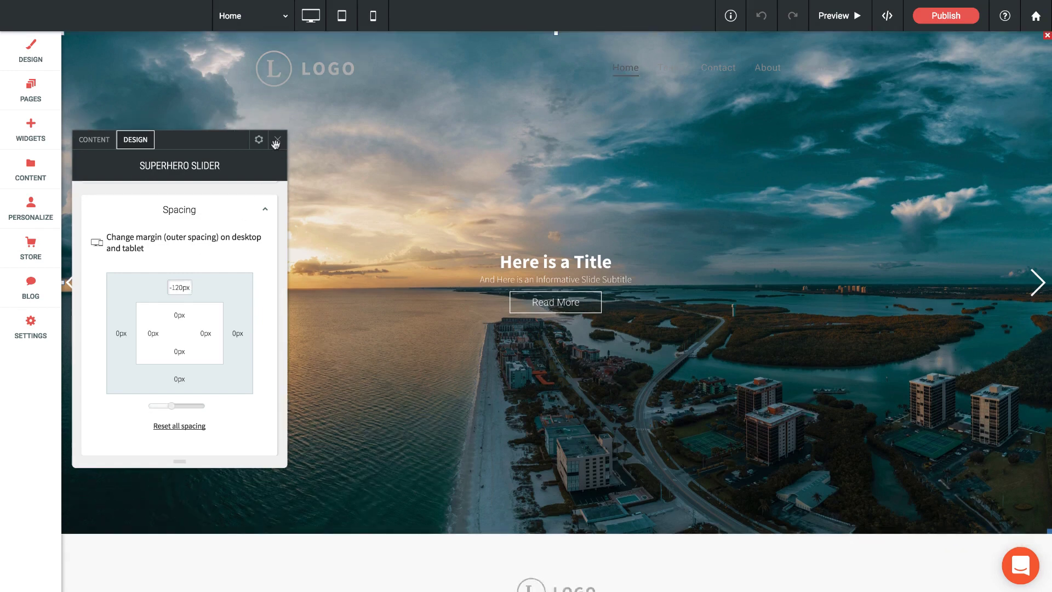
- Change the slider's Header Height from 100 to 0 on the CONTENT settings
left_click(93, 142)
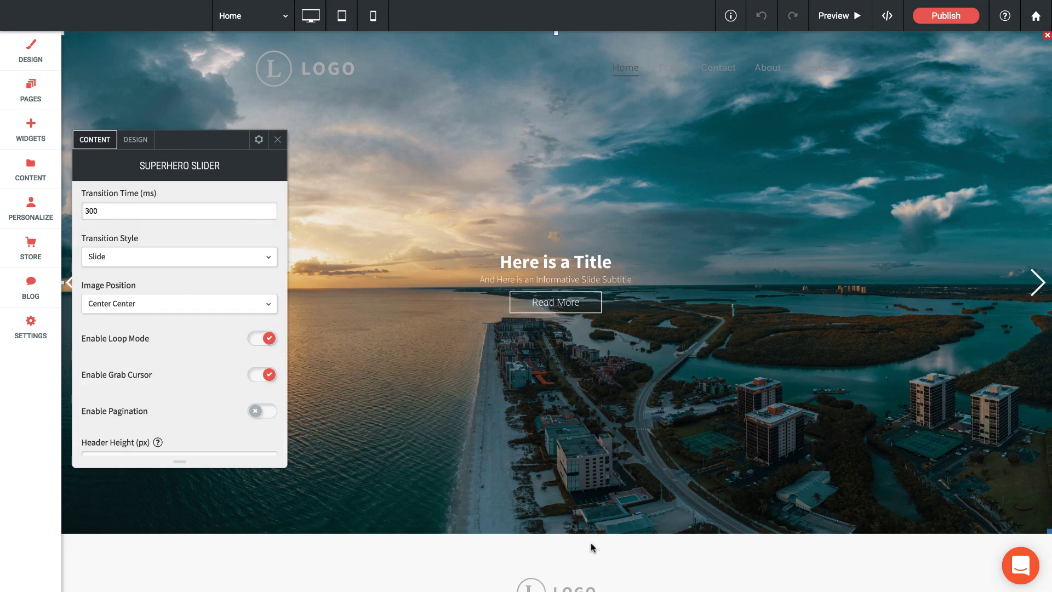
scroll(158, 366, "down", 3)
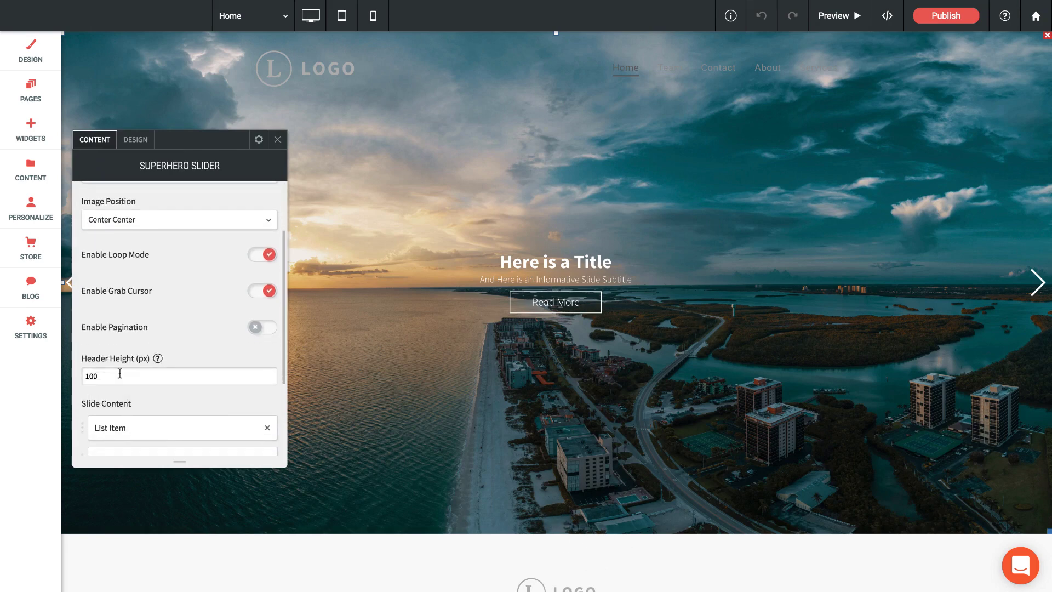
left_click_drag(107, 376, 80, 381)
type("0")
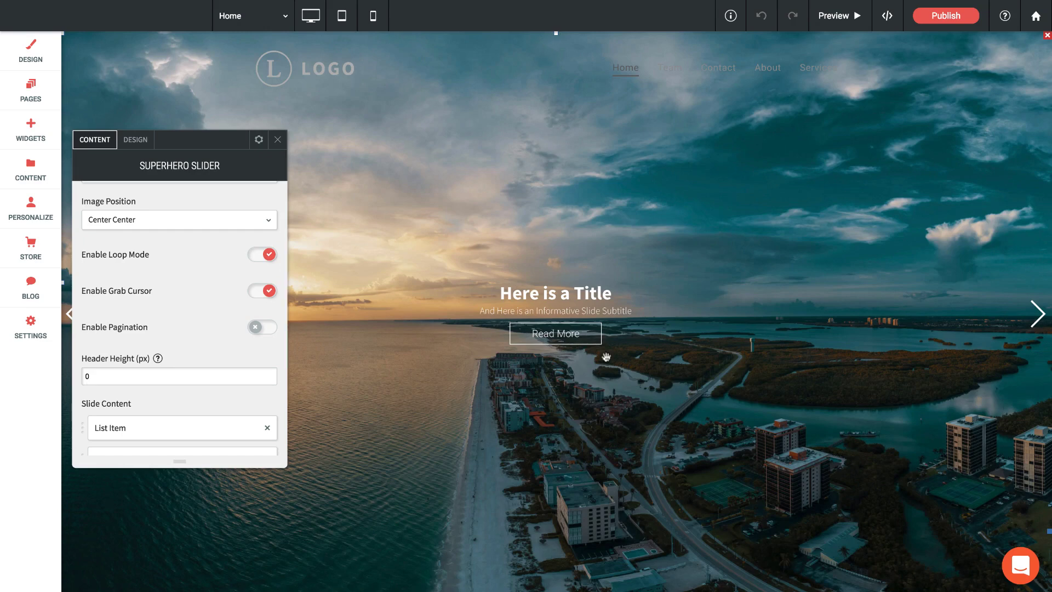
scroll(606, 356, "down", 2)
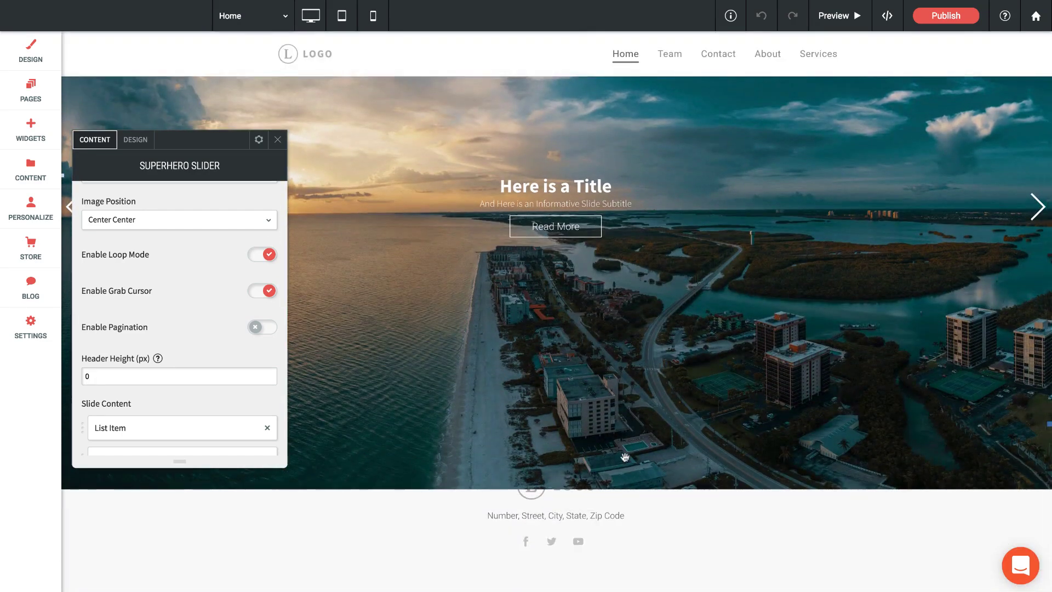
scroll(625, 456, "up", 2)
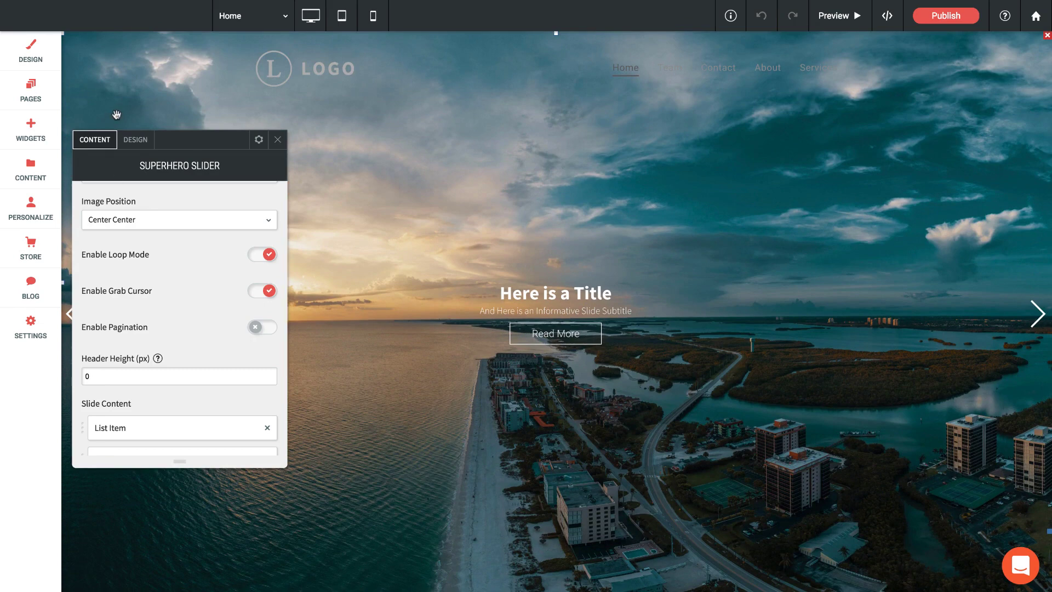
- Reset all of the slider's spacing under DESIGN, then return to CONTENT
left_click(136, 139)
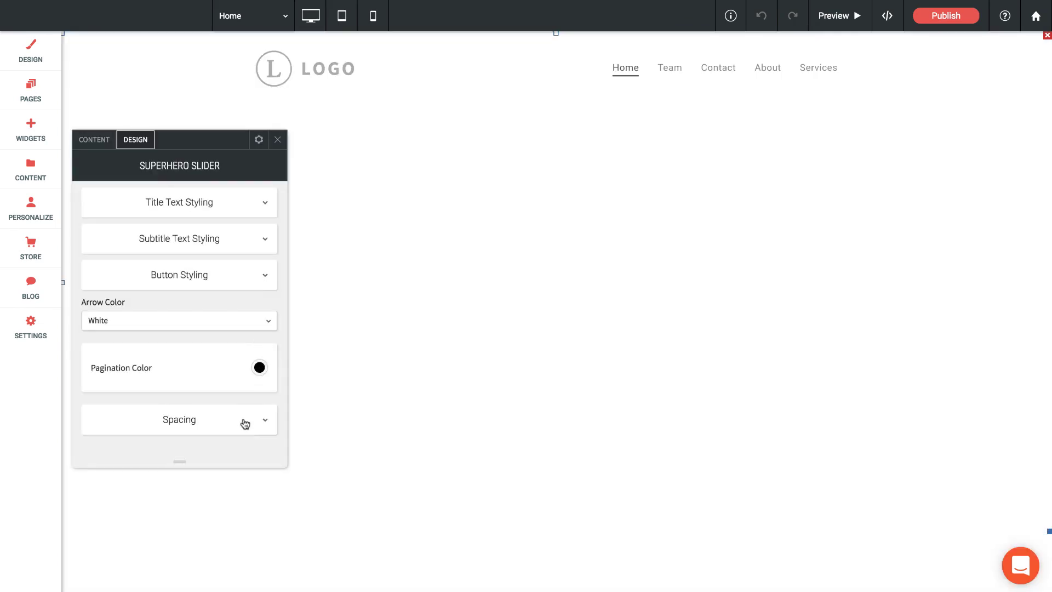
left_click(245, 423)
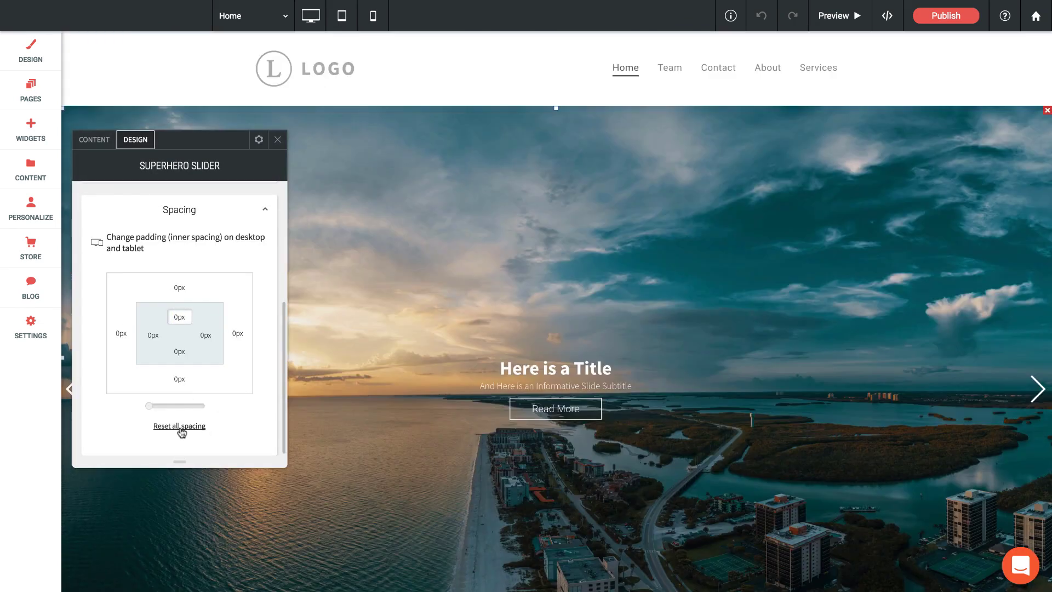
left_click(98, 141)
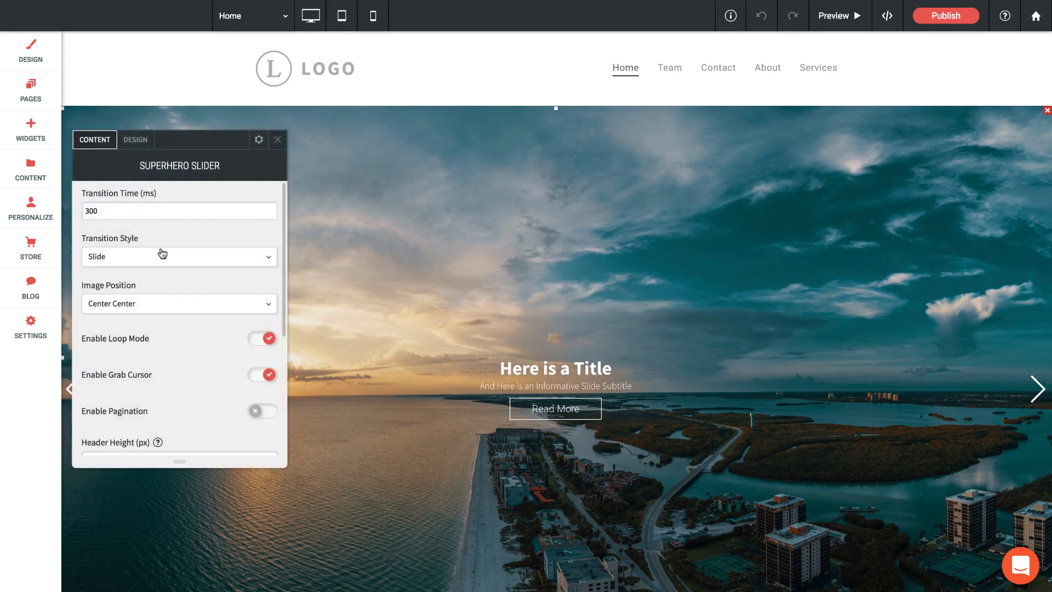
scroll(137, 344, "down", 2)
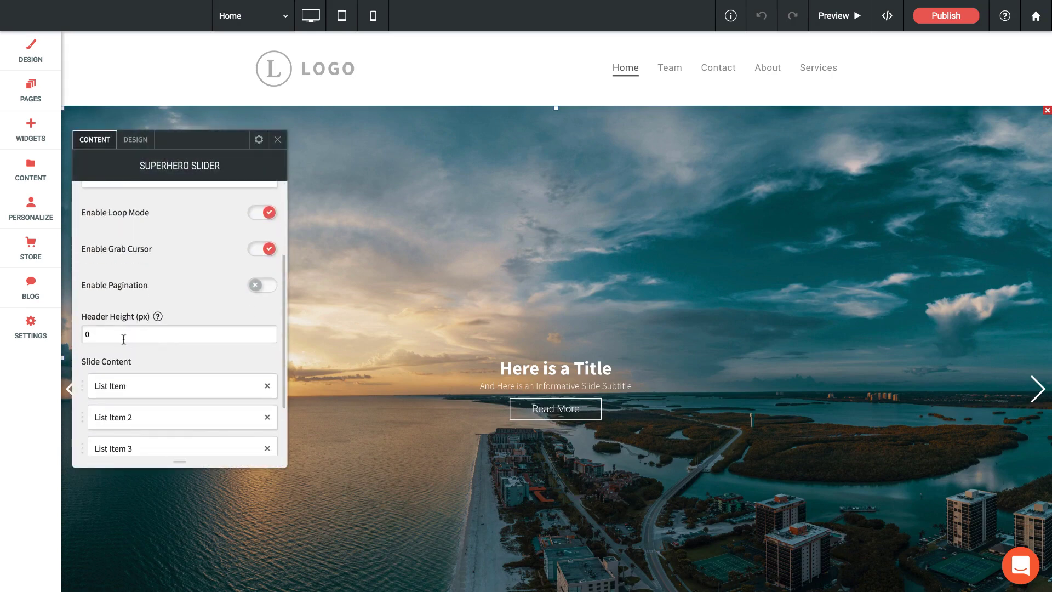
scroll(124, 337, "down", 3)
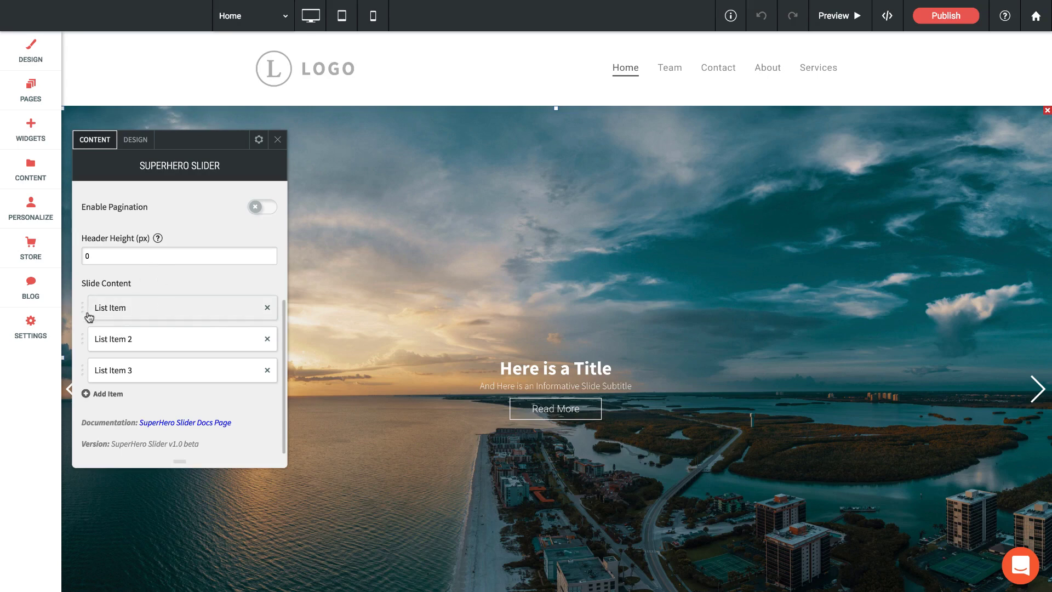
- Set the first slide's image to a wind-turbine photo found by searching Free Images for 'tech'
left_click(118, 309)
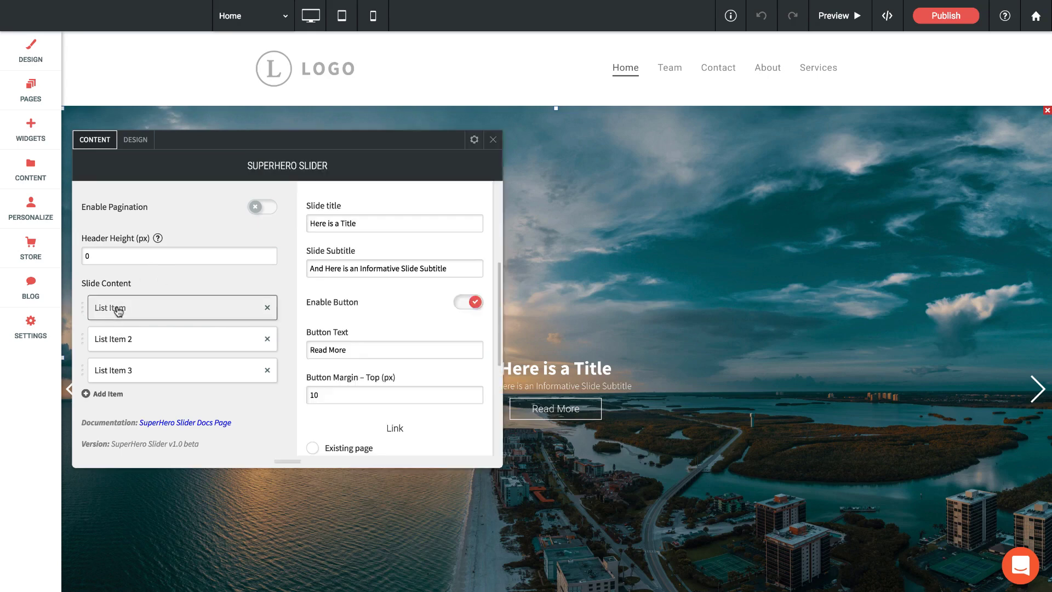
scroll(374, 294, "up", 4)
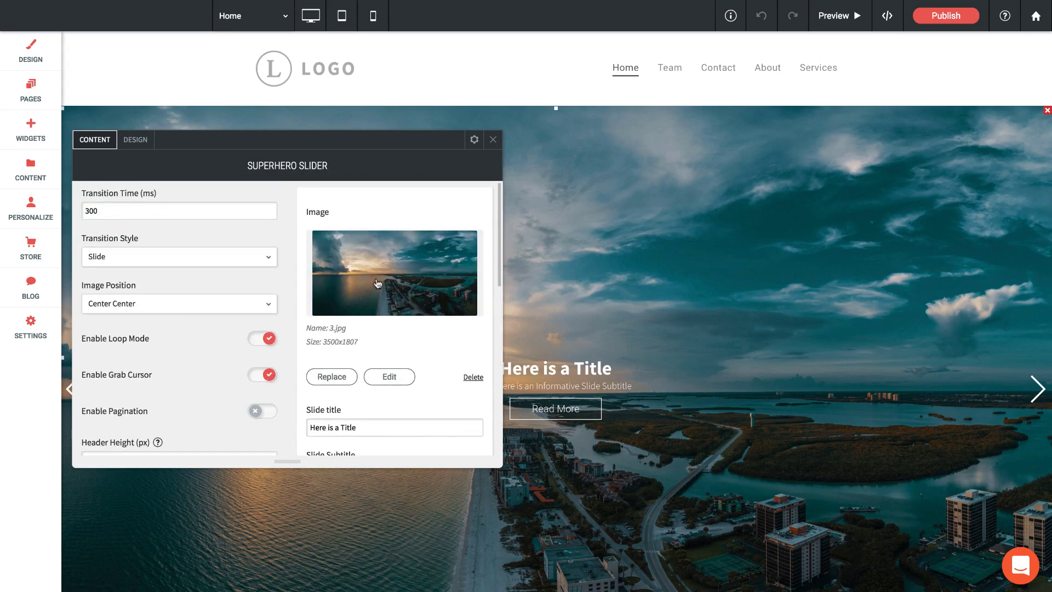
left_click(377, 283)
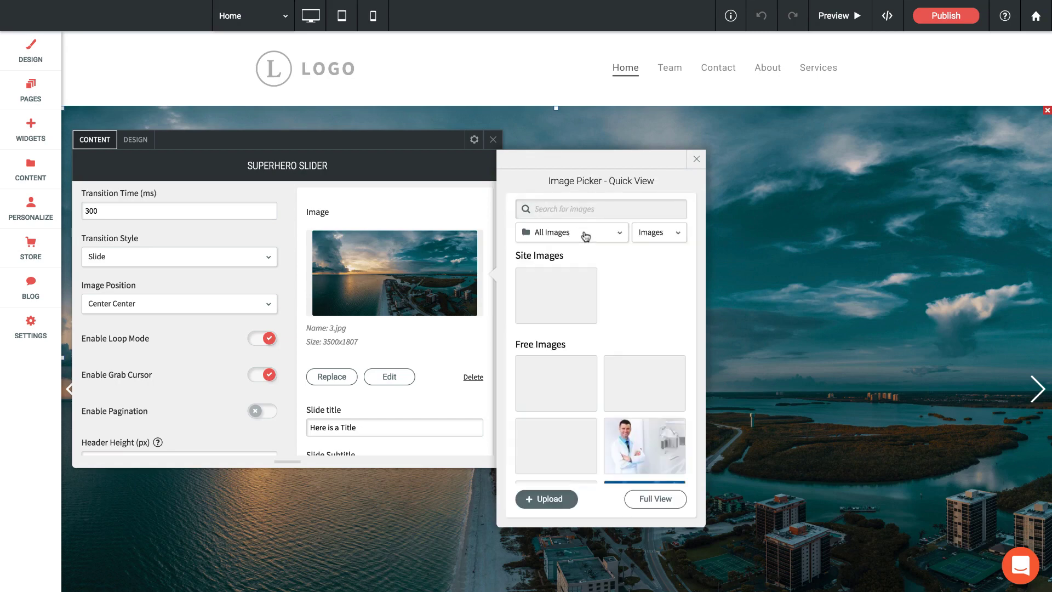
left_click(579, 237)
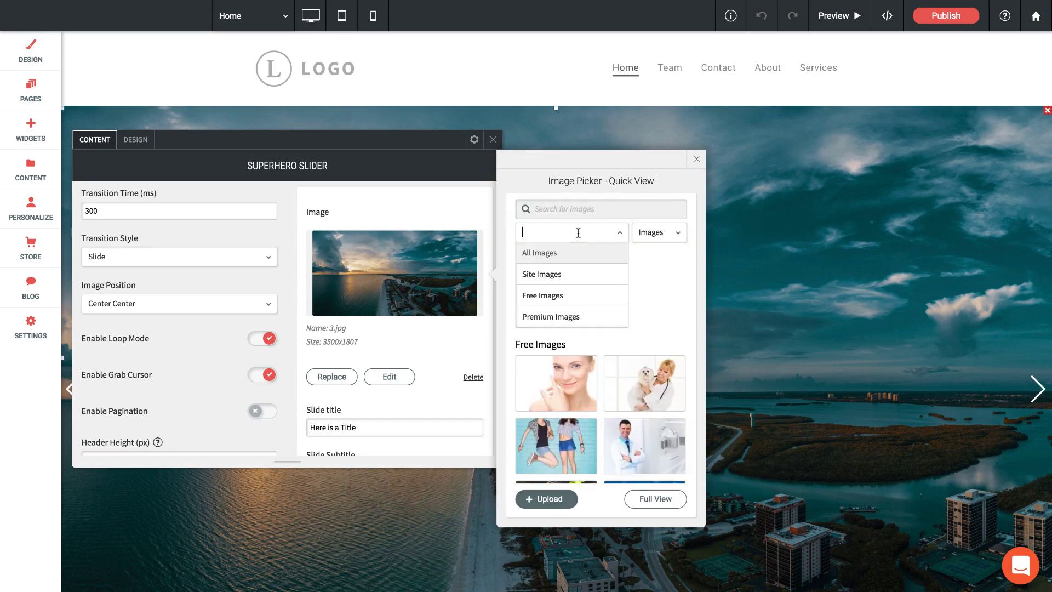
left_click(544, 298)
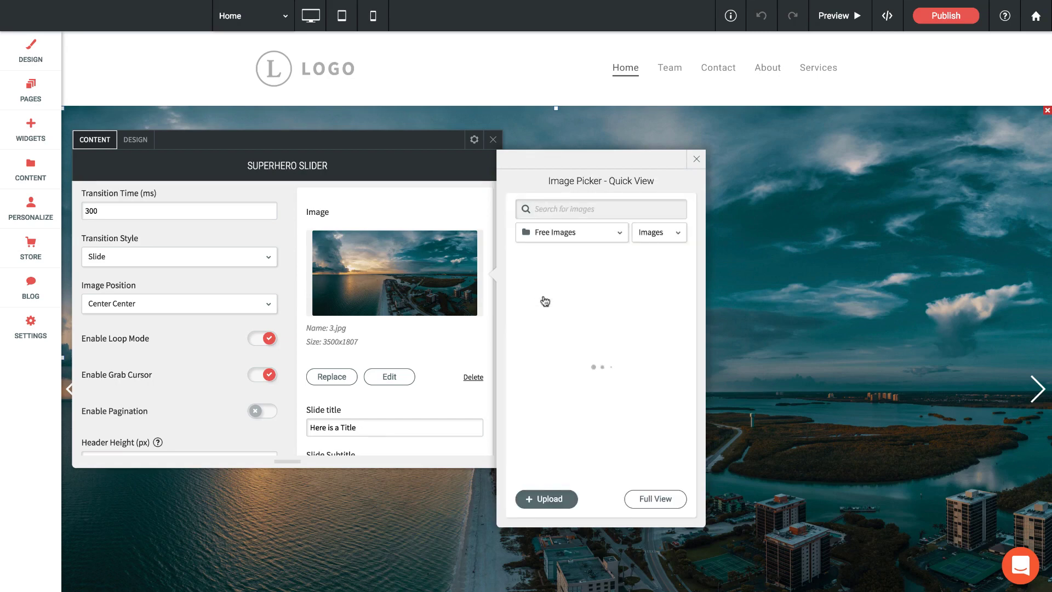
left_click(562, 209)
type("tech")
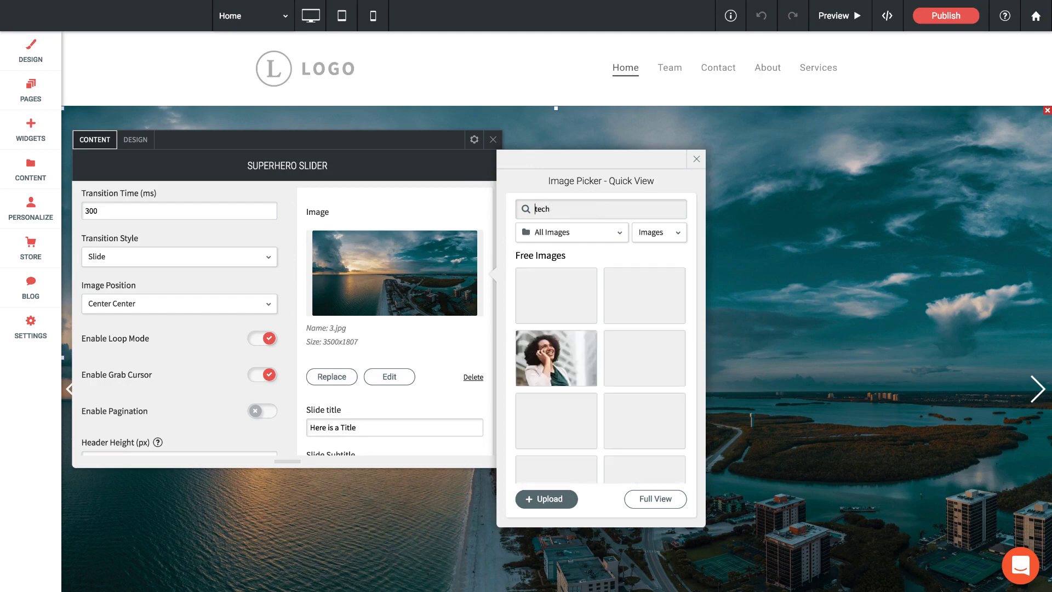
scroll(666, 313, "down", 2)
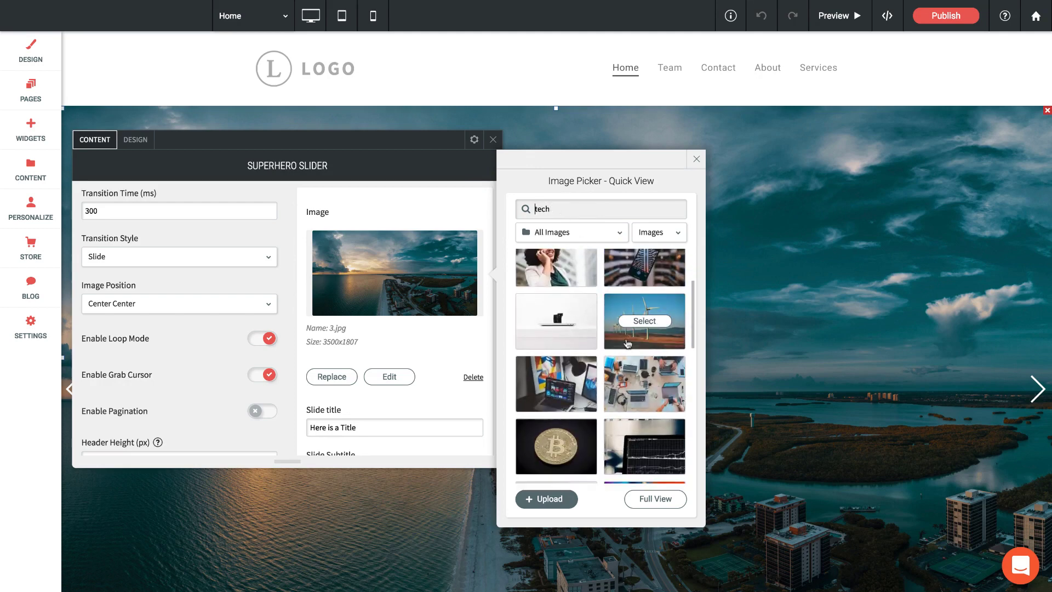
left_click(639, 322)
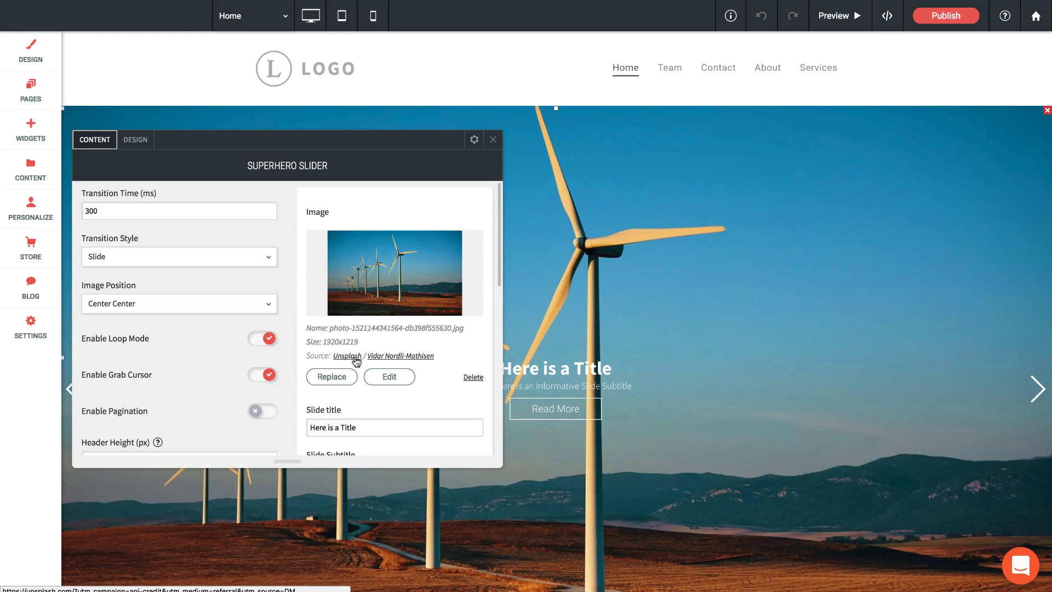
- Change the slider button's top margin from 10 to 30 px
scroll(356, 360, "down", 3)
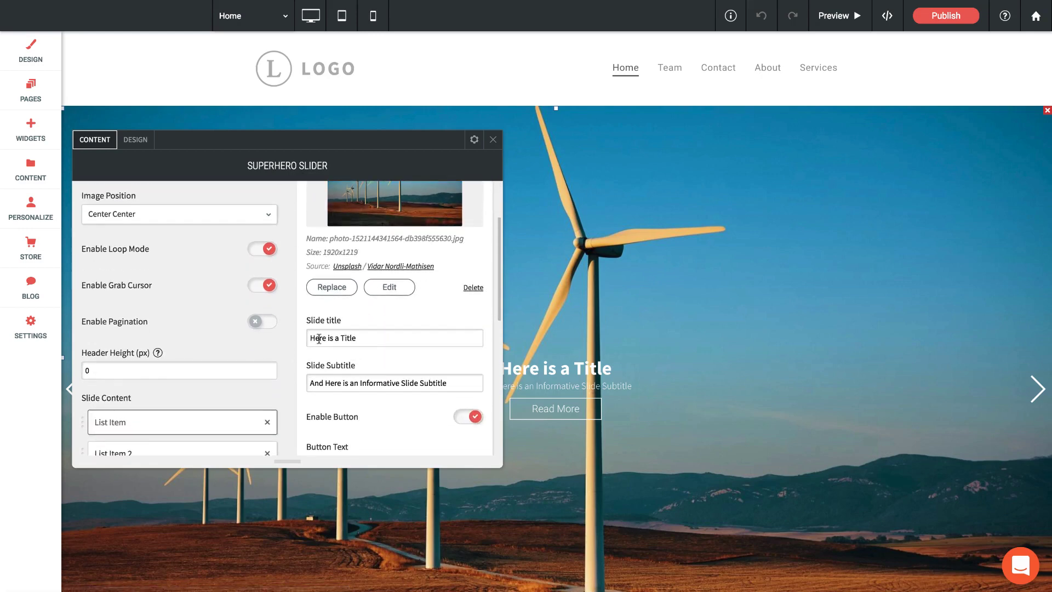
left_click_drag(359, 338, 308, 338)
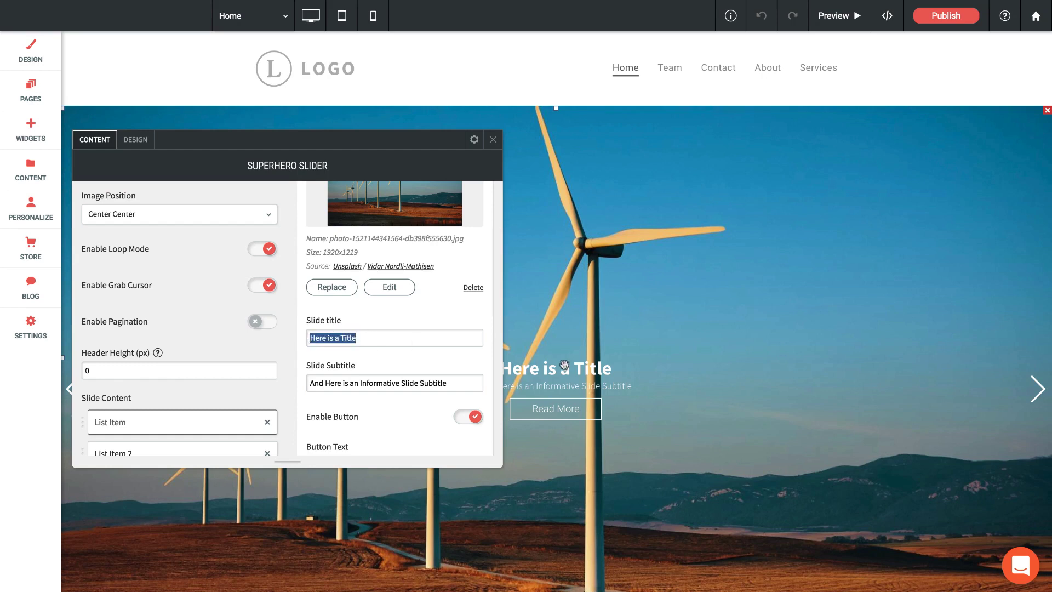
scroll(413, 378, "down", 2)
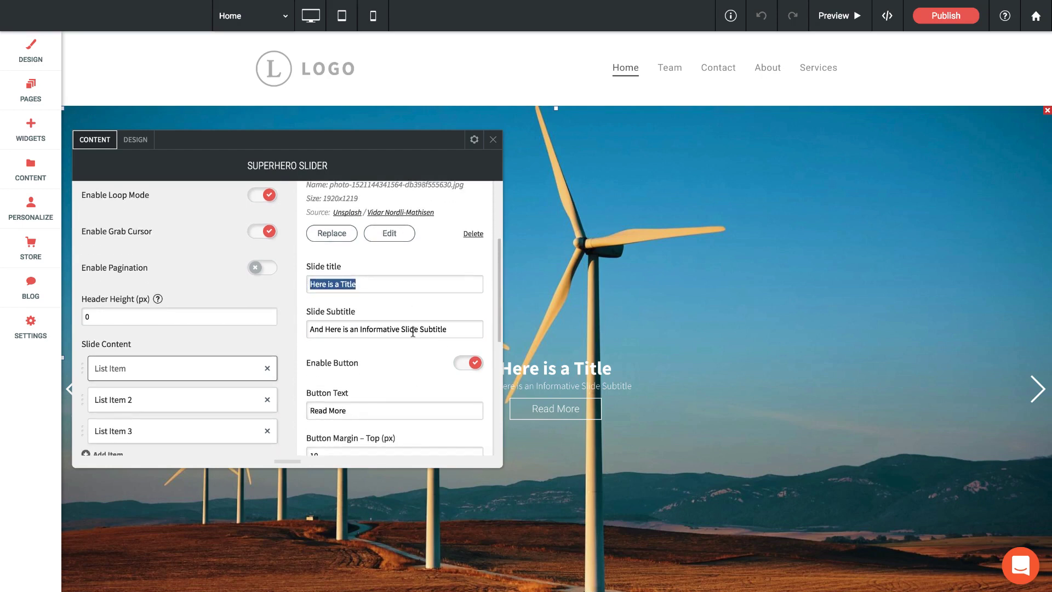
scroll(412, 332, "down", 2)
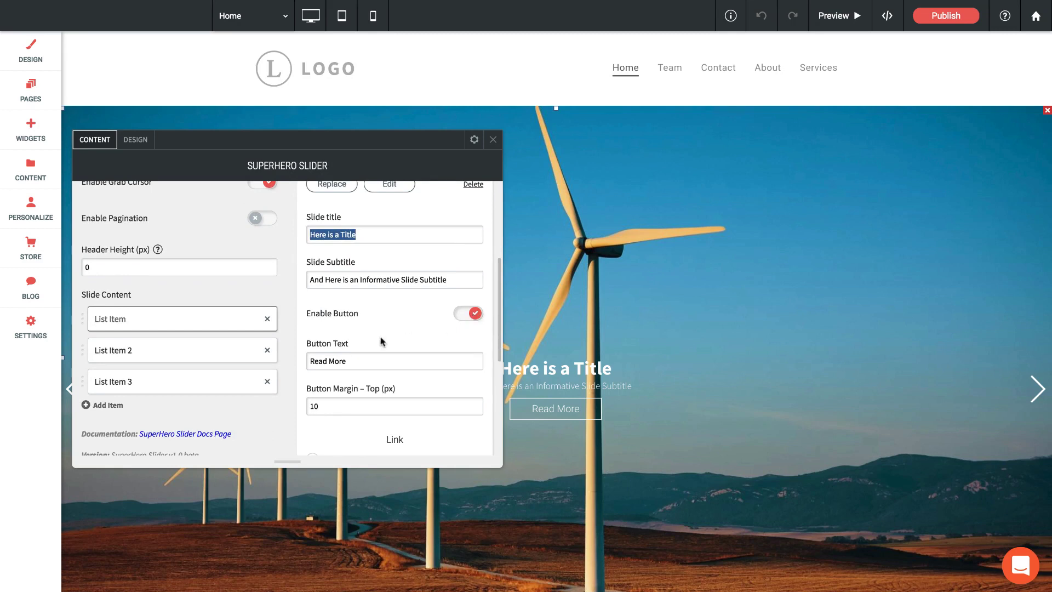
scroll(362, 345, "down", 2)
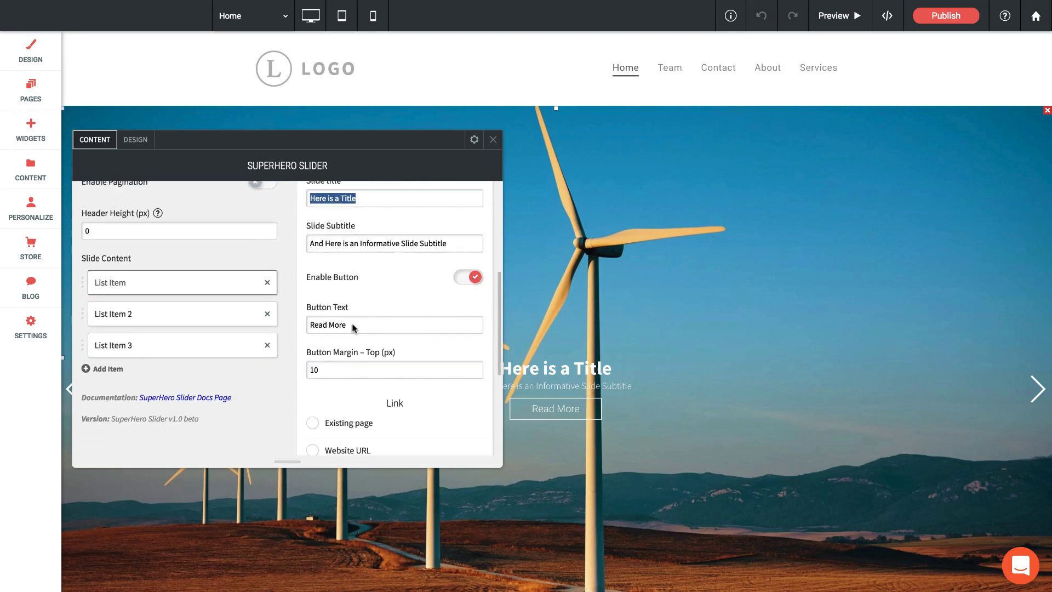
left_click(340, 373)
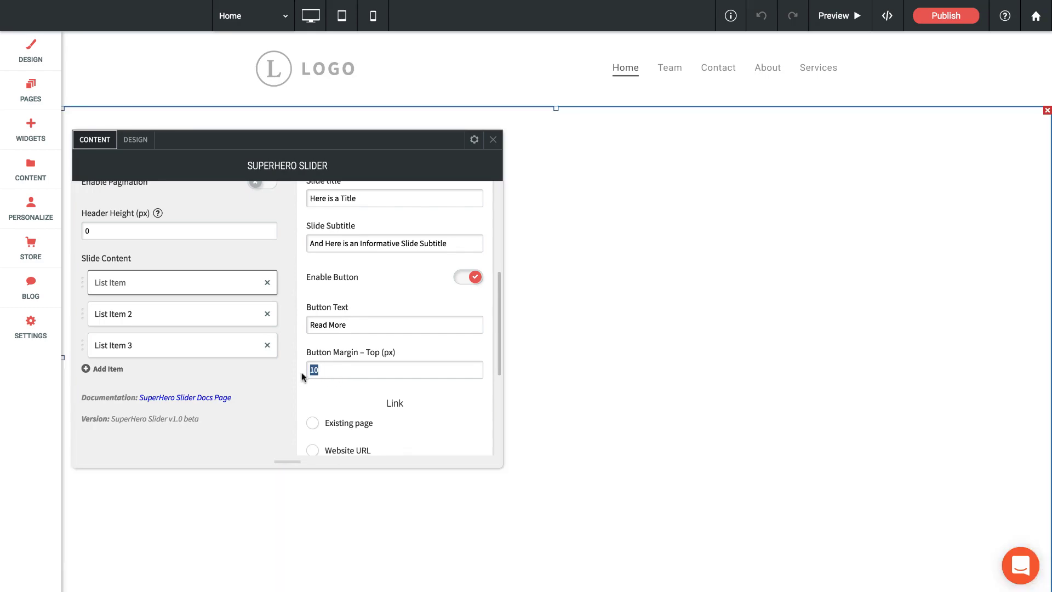
left_click_drag(301, 372, 426, 373)
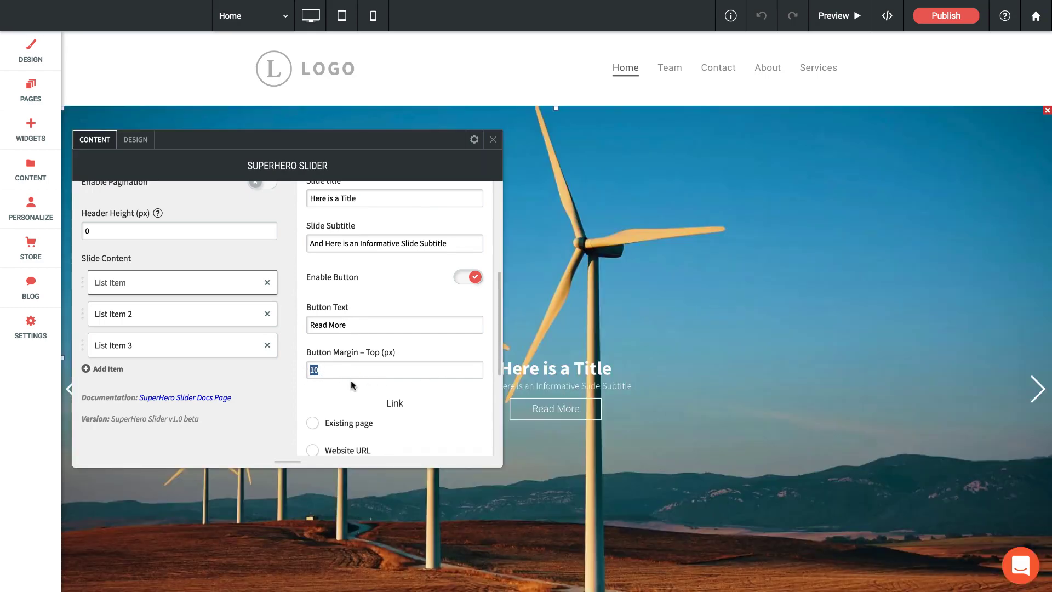
type("30")
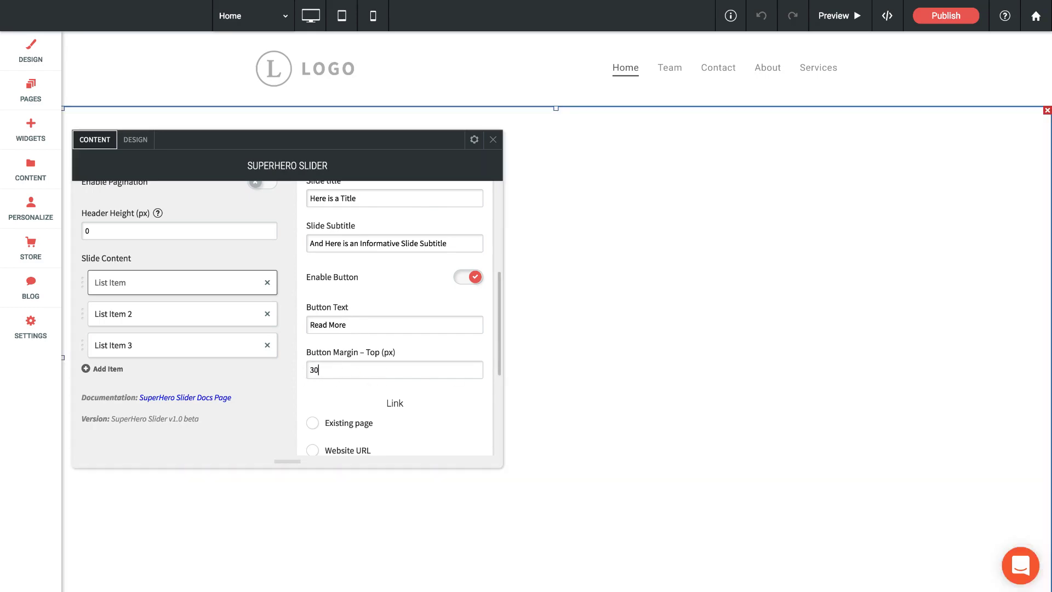
- Add a fourth slide, List Item 4, under Slide Content
scroll(366, 355, "down", 3)
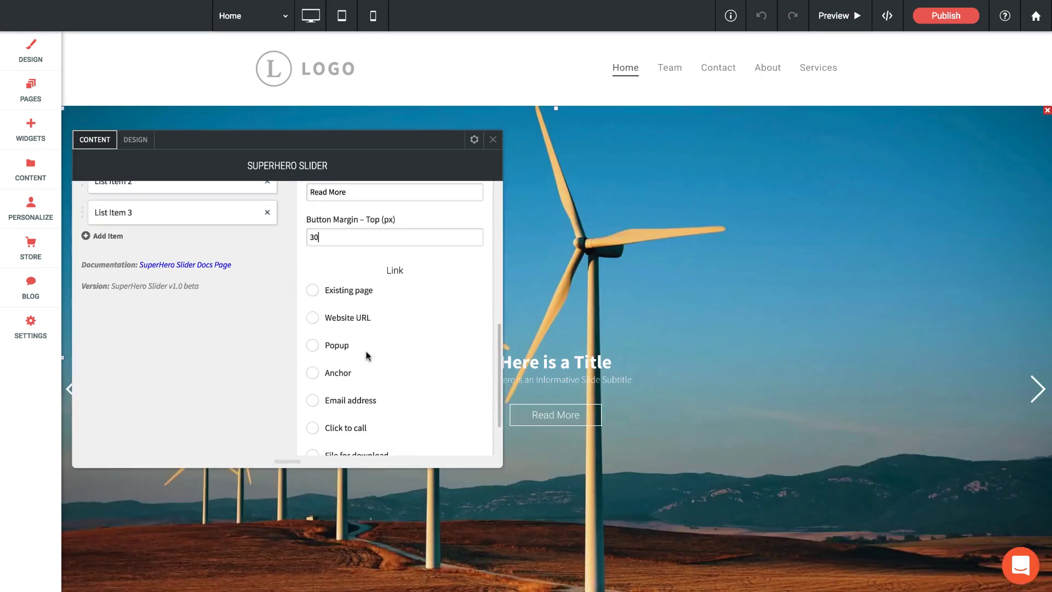
scroll(345, 295, "down", 1)
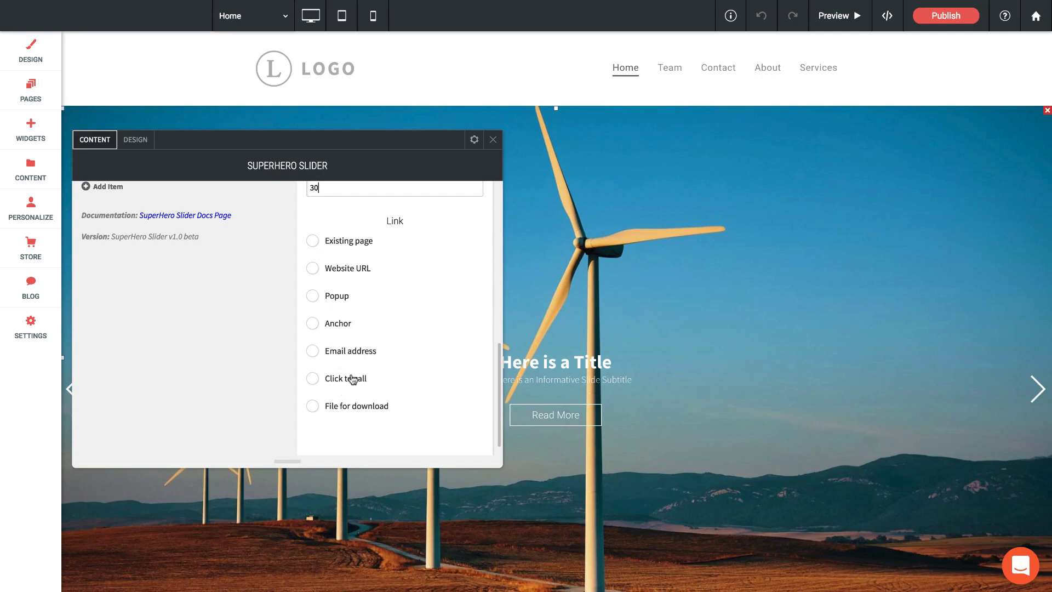
scroll(352, 379, "up", 5)
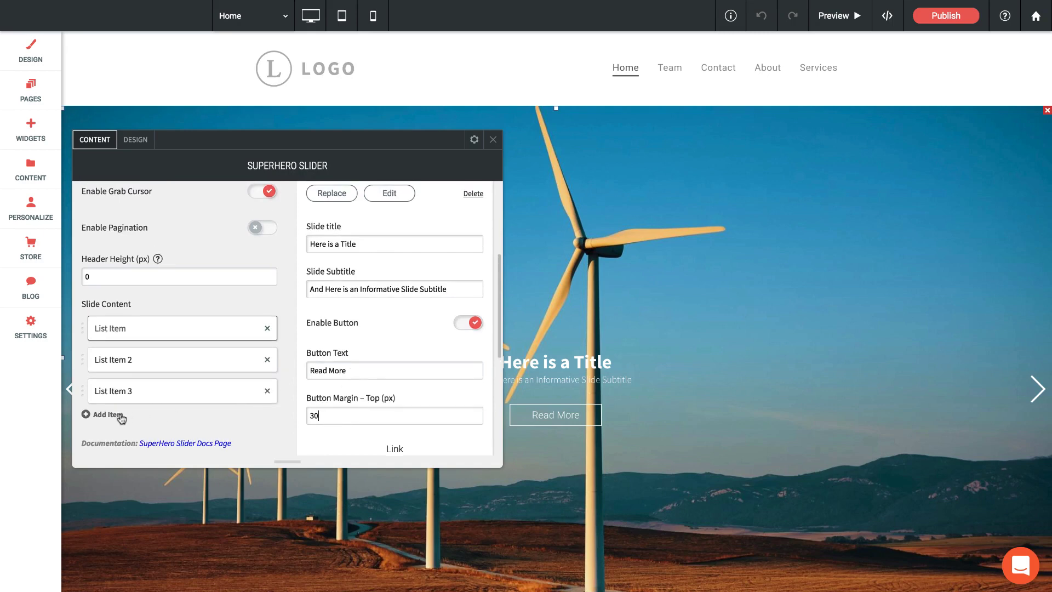
left_click(114, 418)
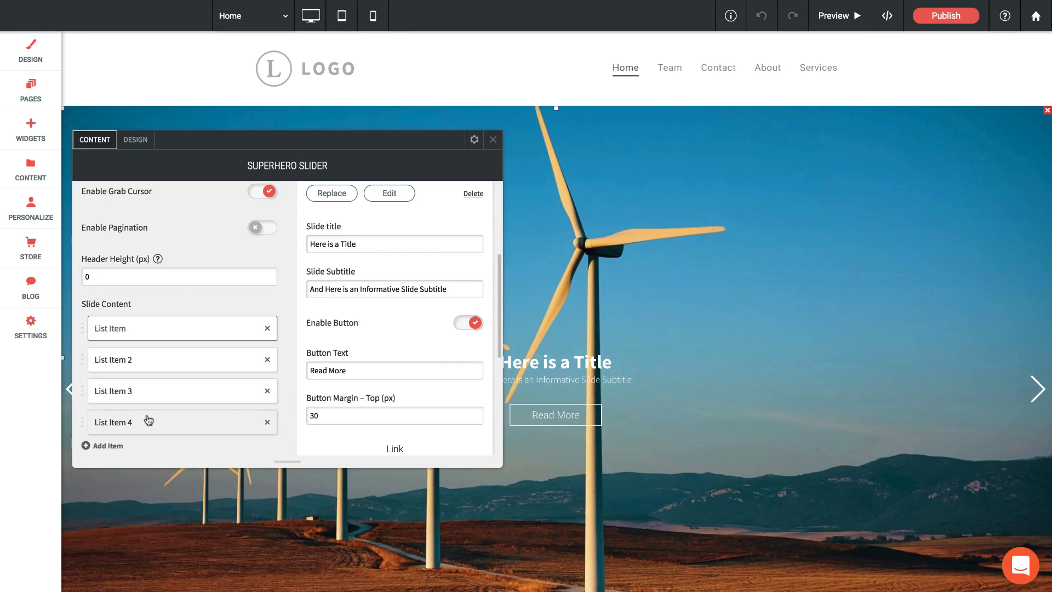
scroll(146, 419, "down", 3)
scroll(147, 419, "up", 10)
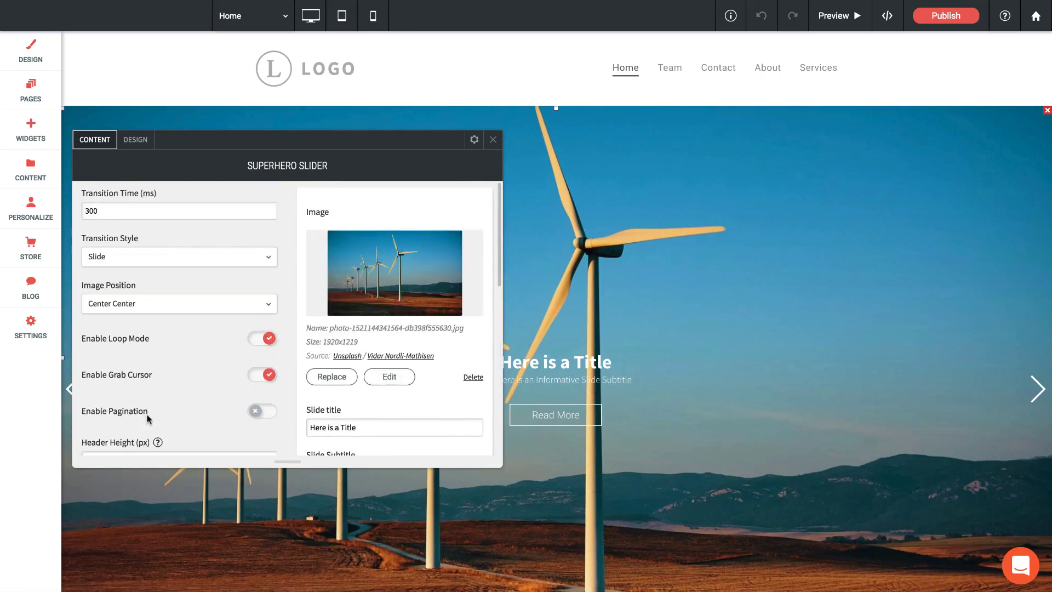
- In Design's Button Styling, drag the Read More button width from 147 px to 212 px
left_click(140, 141)
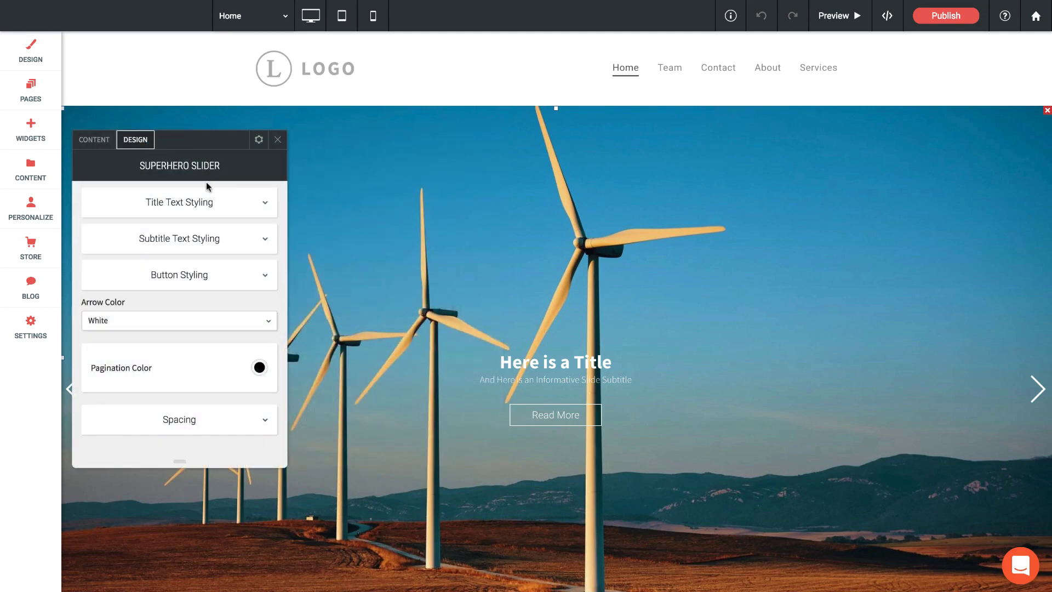
left_click(259, 204)
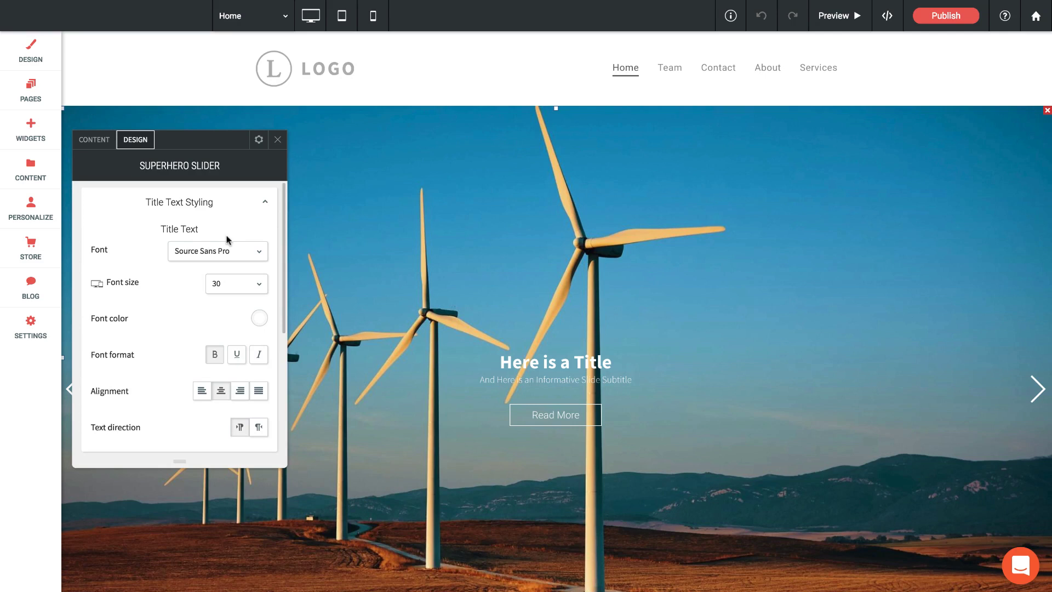
scroll(228, 239, "down", 4)
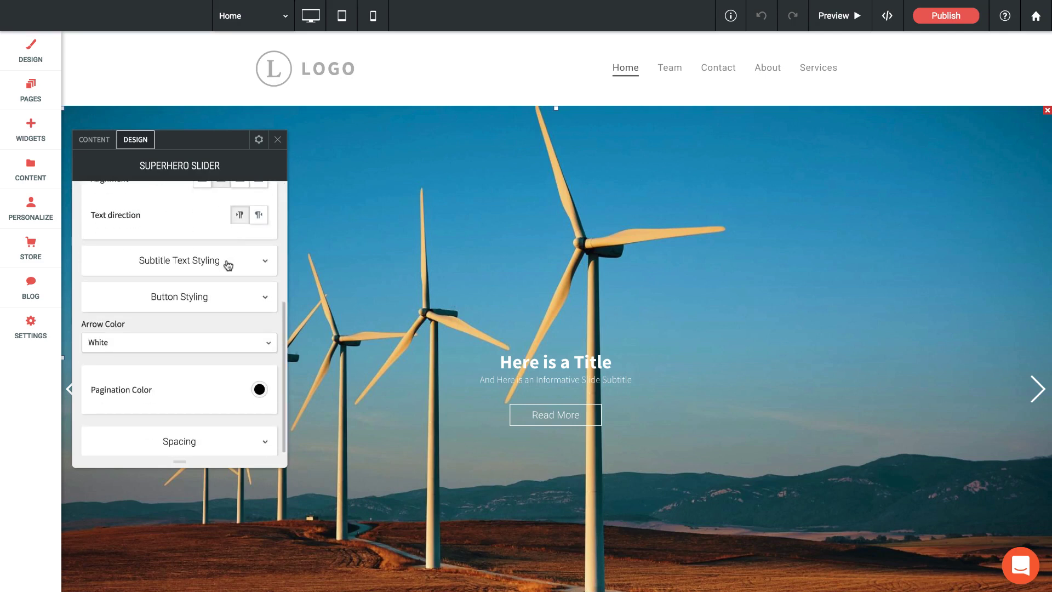
left_click(220, 297)
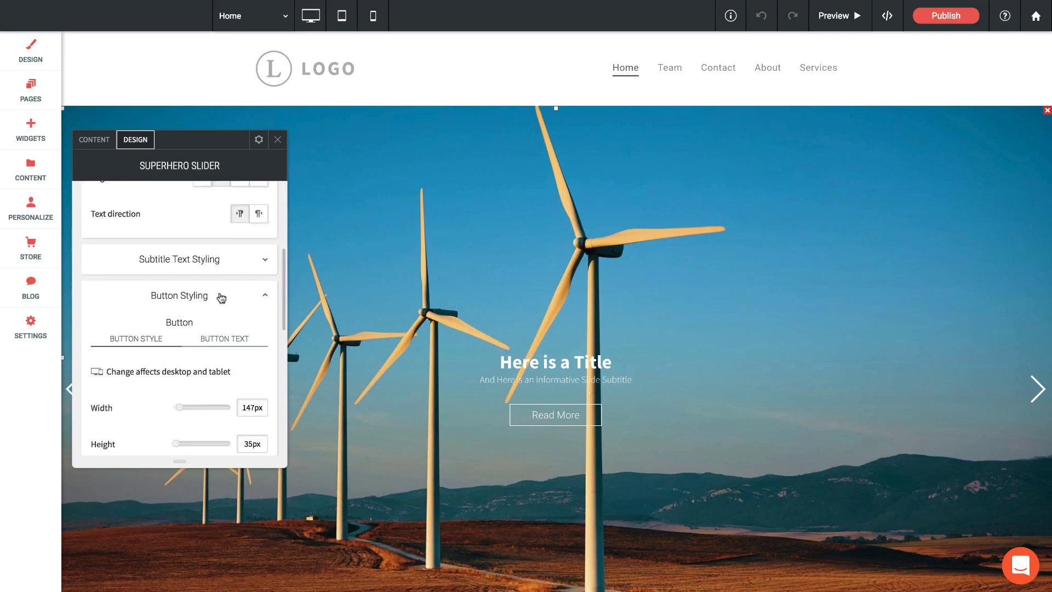
scroll(221, 298, "down", 1)
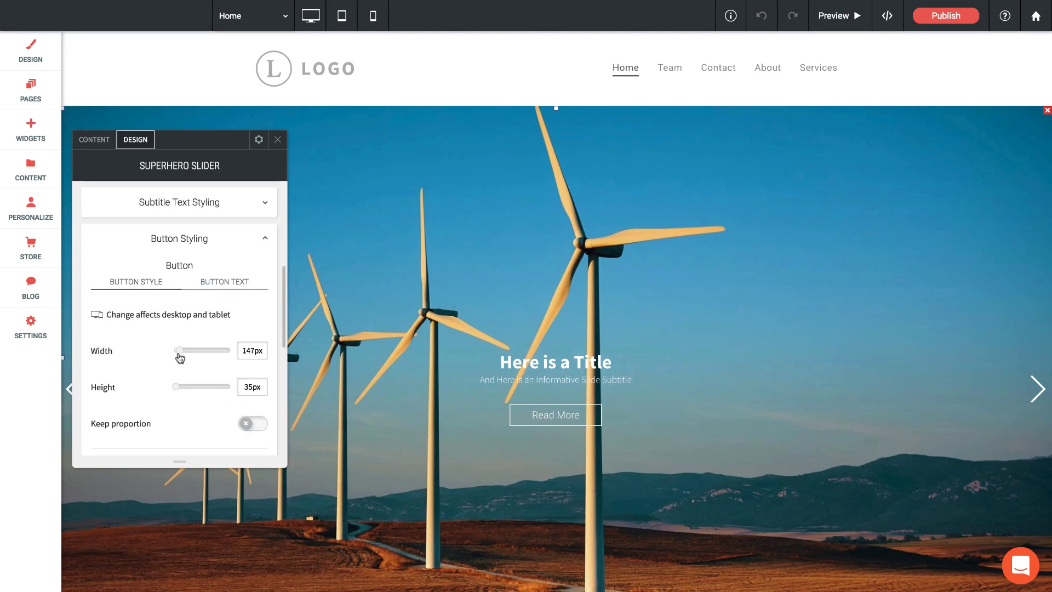
left_click_drag(178, 353, 183, 389)
scroll(216, 347, "down", 6)
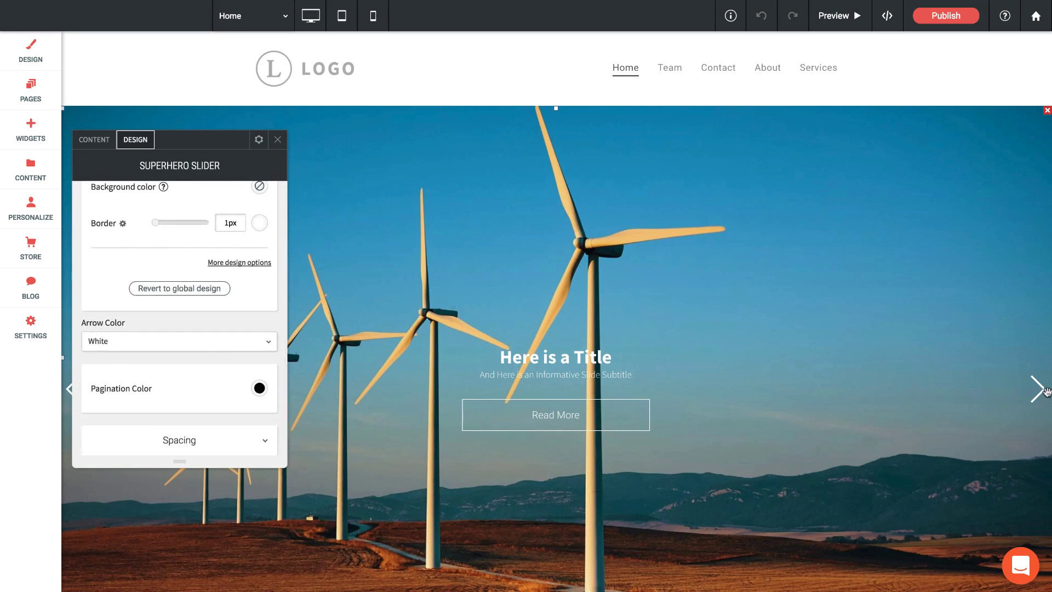
- Set the slider arrow colour to White, then review the whole page
left_click(179, 347)
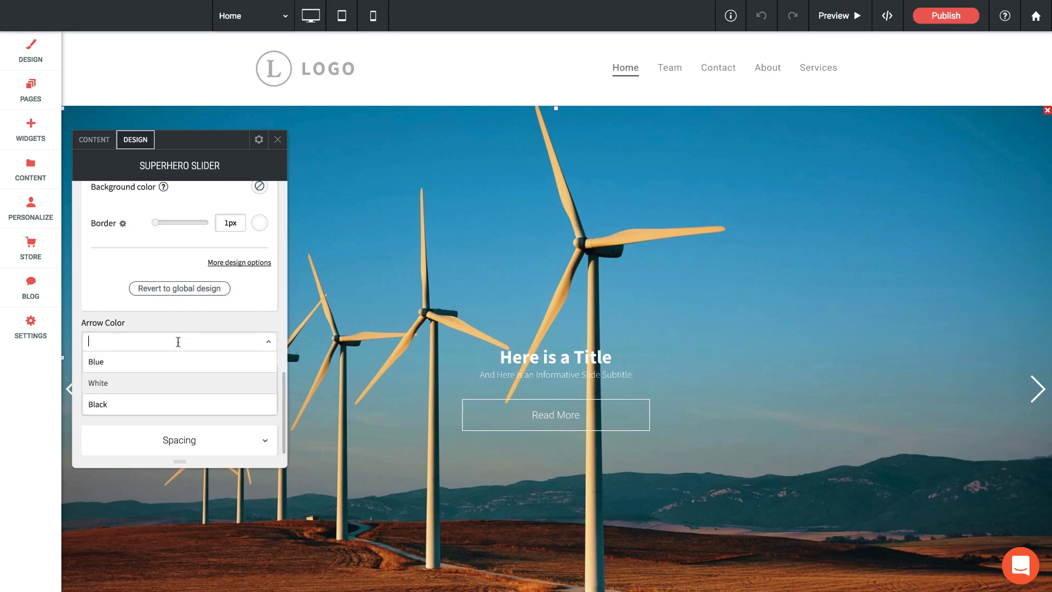
left_click(102, 383)
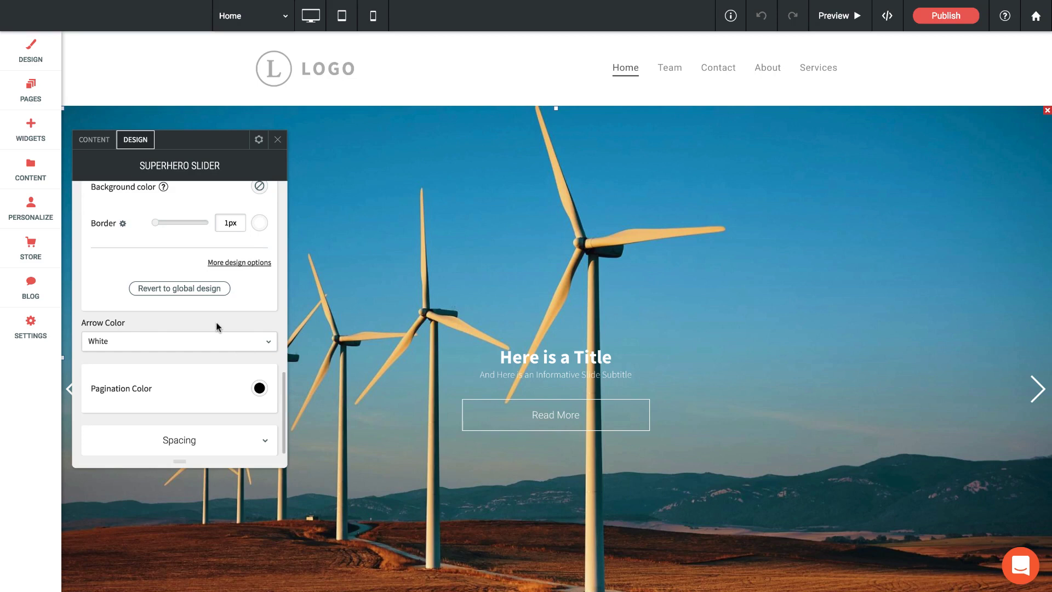
left_click(209, 342)
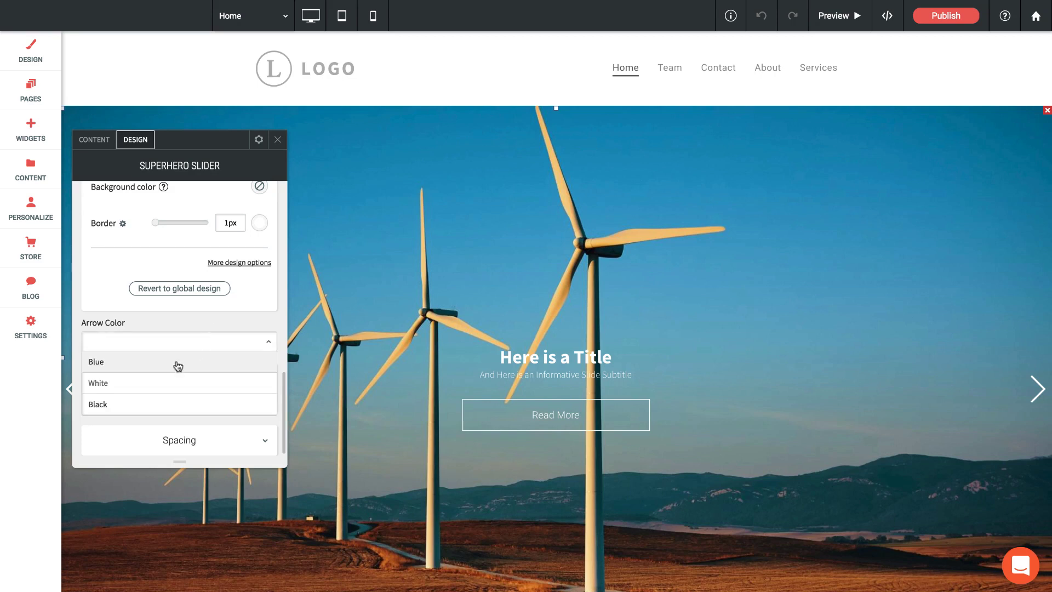
left_click(169, 346)
left_click(170, 343)
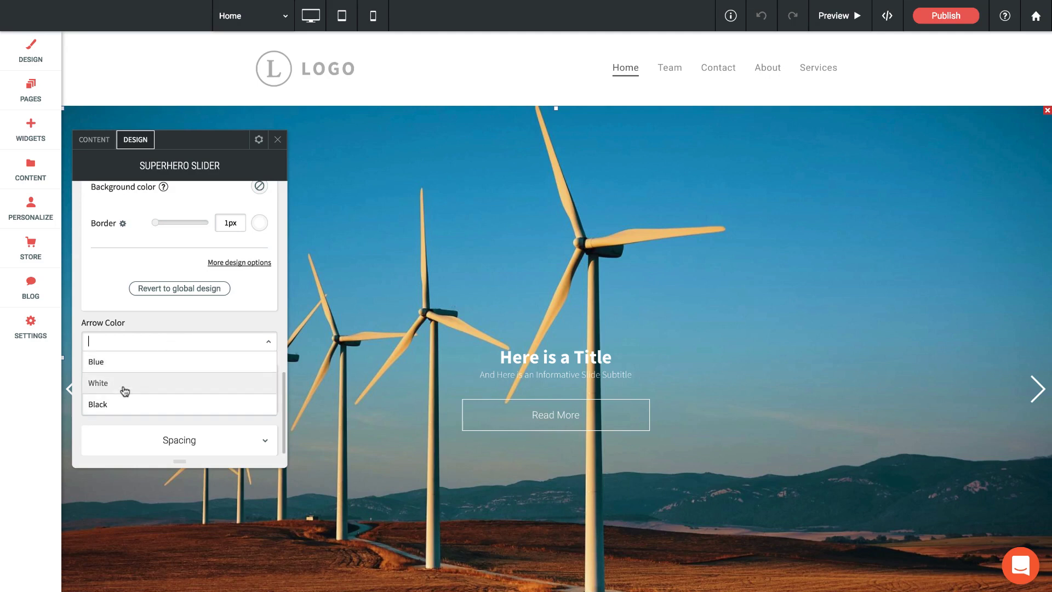
left_click(186, 313)
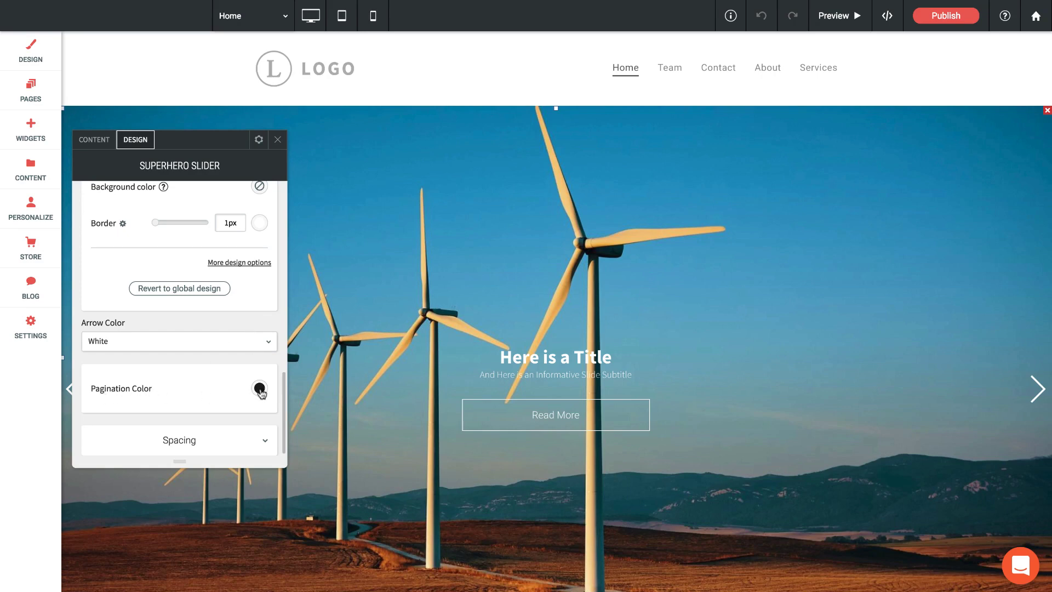
scroll(404, 462, "down", 2)
scroll(537, 567, "down", 1)
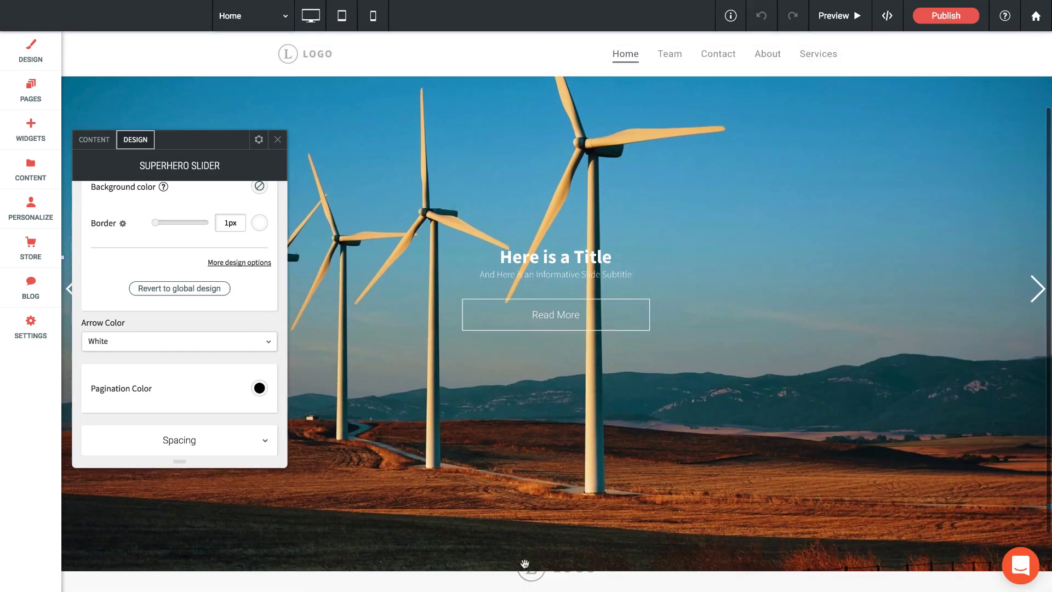
scroll(547, 560, "up", 2)
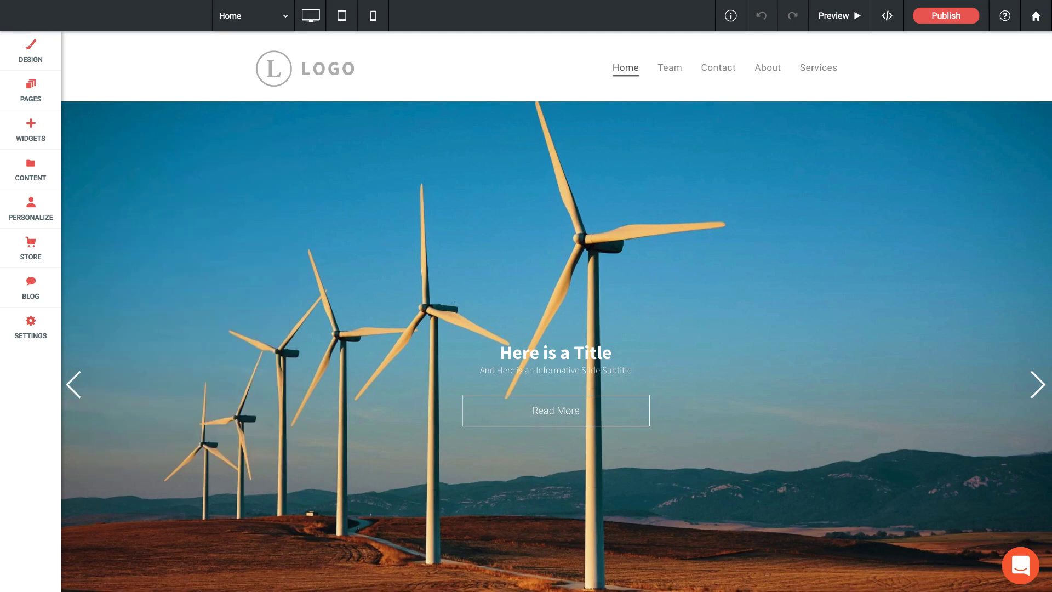
- Change the slider's Header Height (px) in Content settings from 0 to 120
left_click(301, 179)
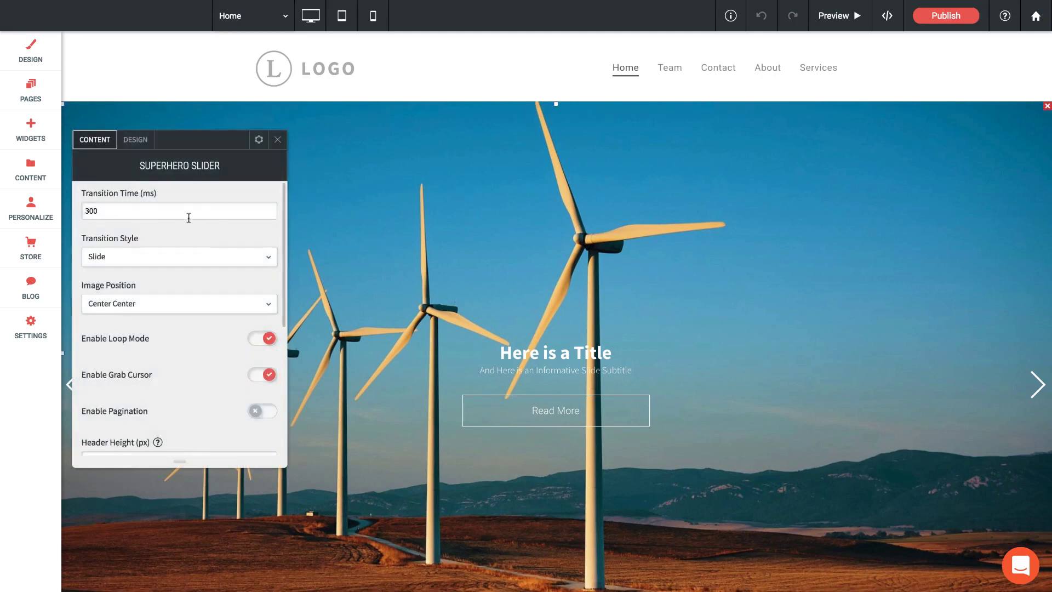
scroll(181, 236, "down", 5)
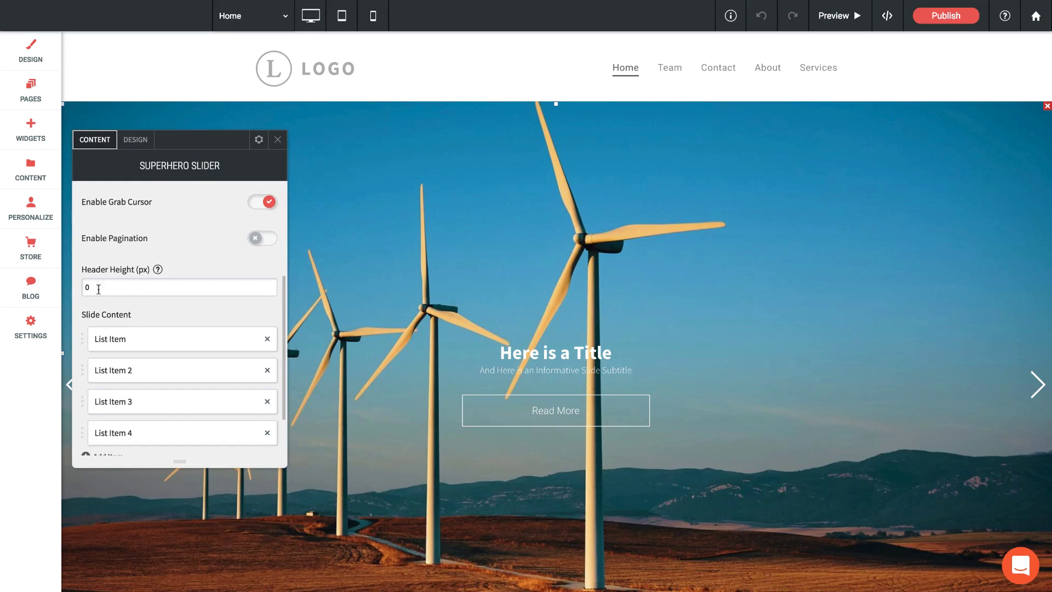
mouse_move(158, 271)
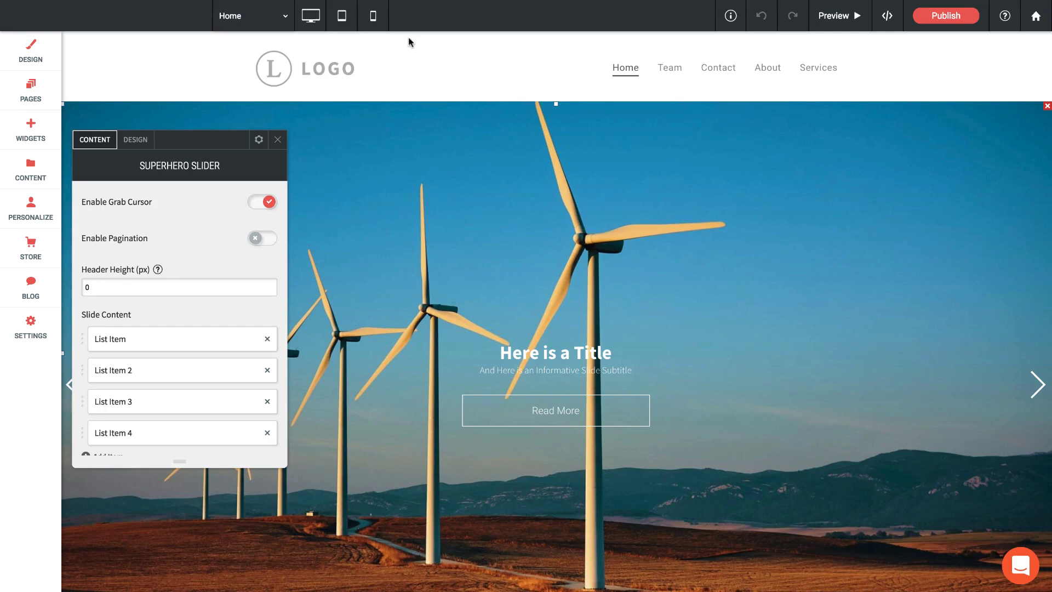
double_click(186, 285)
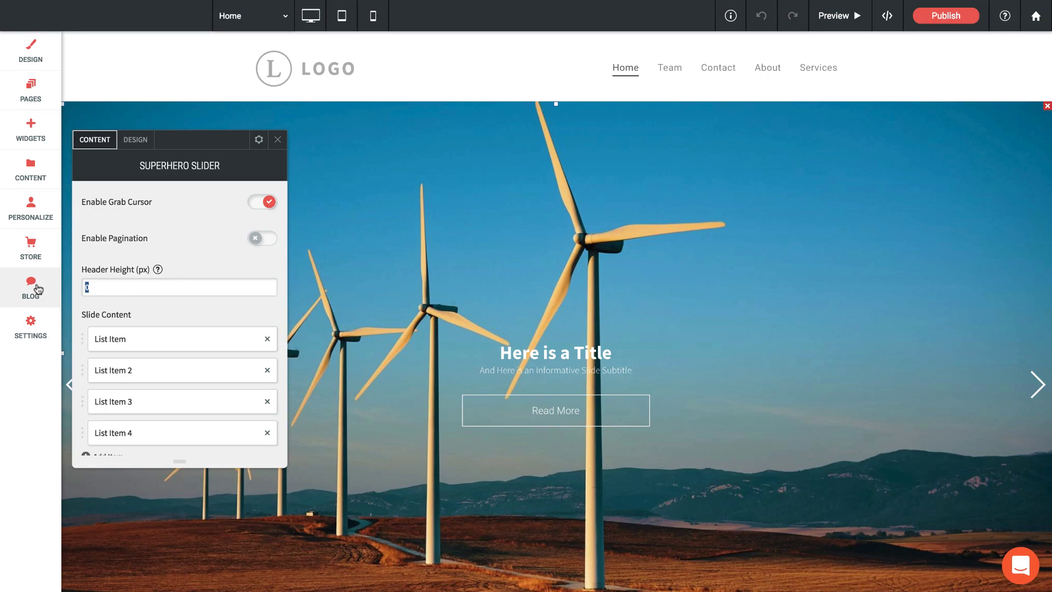
type("120")
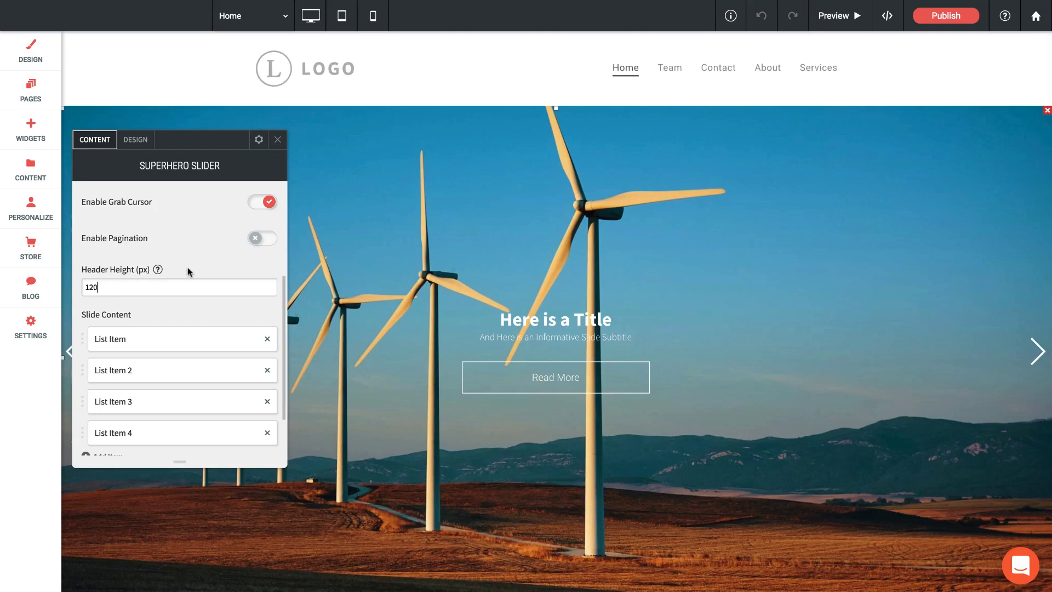
scroll(164, 257, "up", 3)
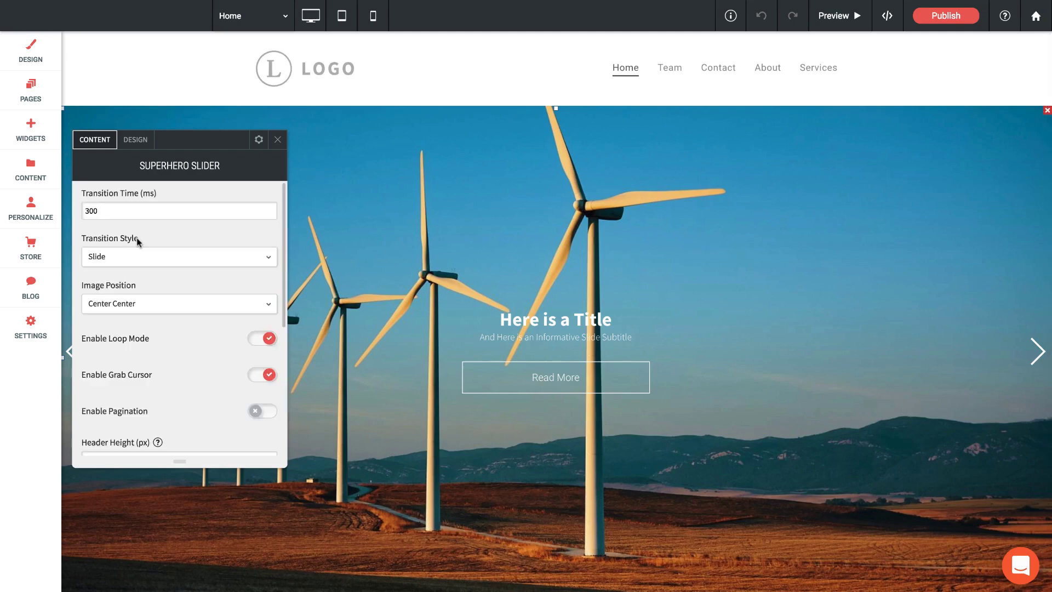